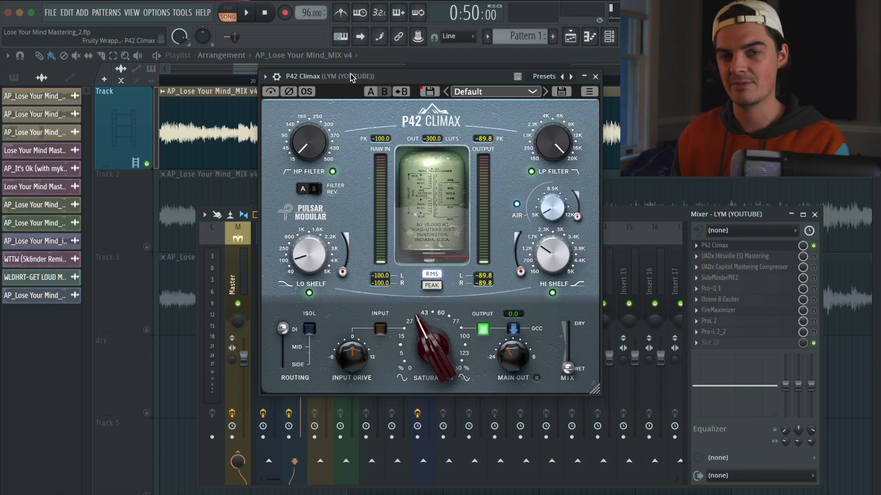
Play the track while varying the P42 Climax saturation amount to compare its effect on the master
{"action": "left_click_drag", "start_coordinate": [436, 362], "coordinate": [437, 365]}
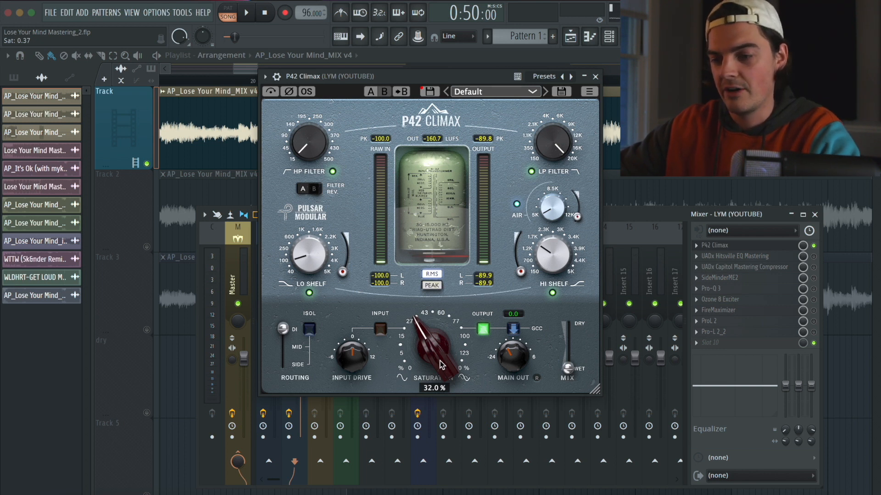
{"action": "key", "text": "space"}
{"action": "mouse_move", "coordinate": [440, 364]}
{"action": "left_mouse_down"}
{"action": "mouse_move", "coordinate": [450, 240]}
{"action": "mouse_move", "coordinate": [433, 370]}
{"action": "left_mouse_up"}
{"action": "key", "text": "space"}
{"action": "key", "text": "space"}
{"action": "key", "text": "space"}
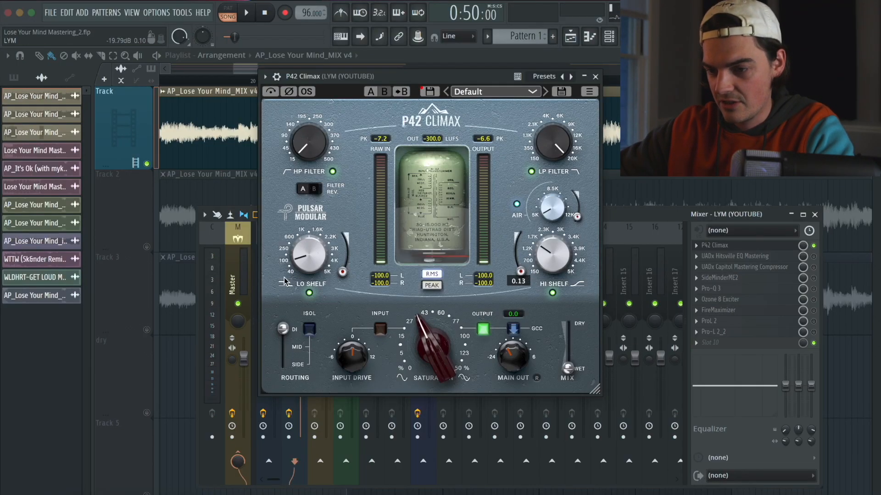
Adjust the P42 Climax high-shelf gain during playback to audition the brighter top end
{"action": "key", "text": "space"}
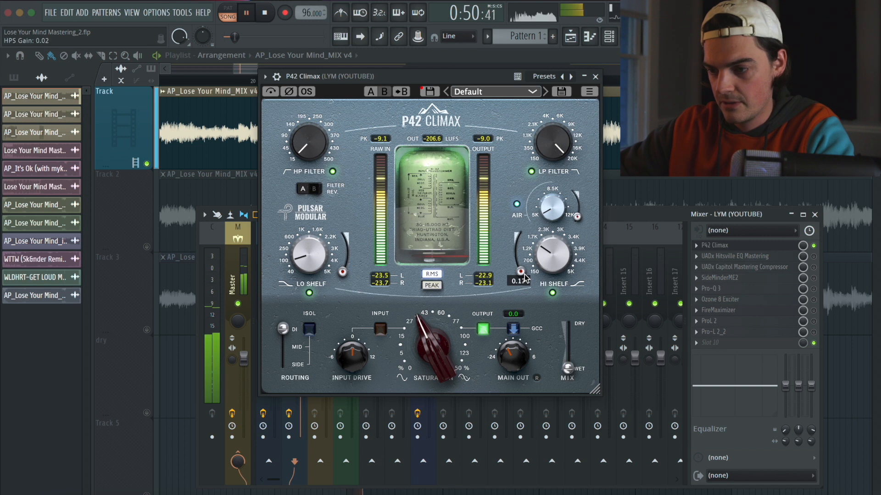
{"action": "mouse_move", "coordinate": [520, 271]}
{"action": "left_mouse_down"}
{"action": "mouse_move", "coordinate": [520, 237]}
{"action": "mouse_move", "coordinate": [526, 278]}
{"action": "left_mouse_up"}
{"action": "key", "text": "space"}
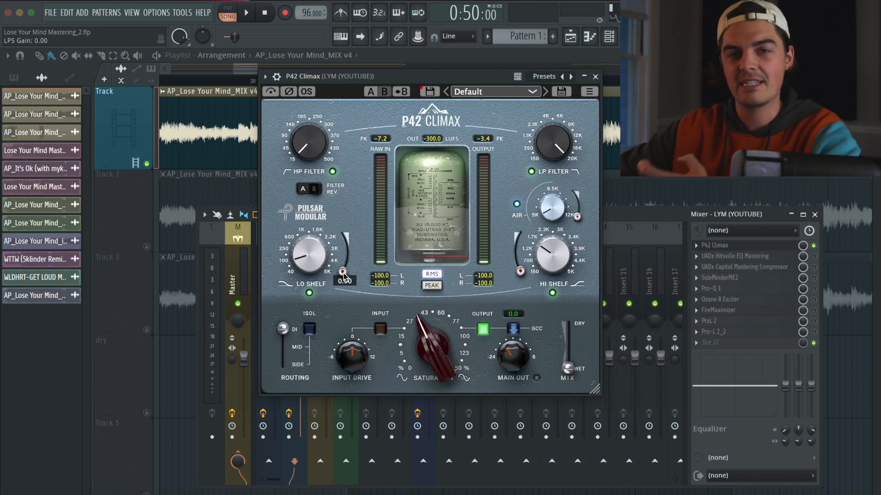
Adjust the P42 Climax Air gain during playback to about 0.64
{"action": "mouse_move", "coordinate": [575, 222]}
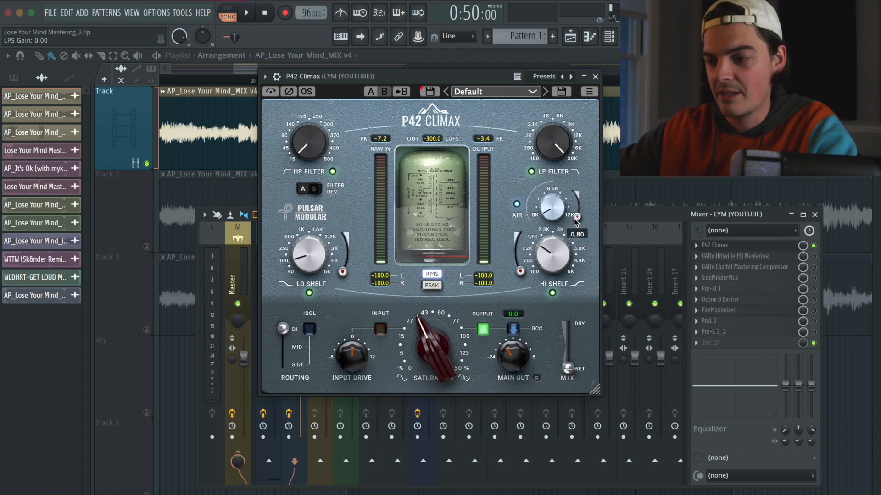
{"action": "key", "text": "space"}
{"action": "mouse_move", "coordinate": [575, 222]}
{"action": "left_mouse_down"}
{"action": "mouse_move", "coordinate": [581, 184]}
{"action": "mouse_move", "coordinate": [582, 222]}
{"action": "left_mouse_up"}
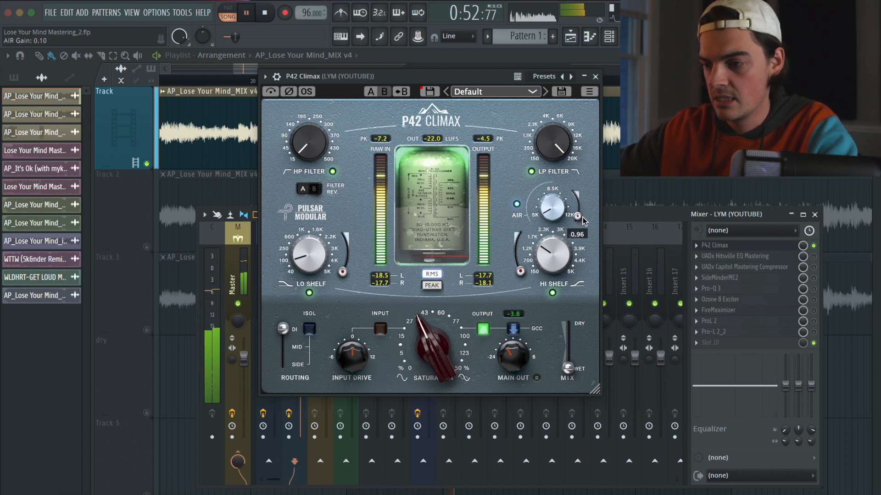
{"action": "key", "text": "space"}
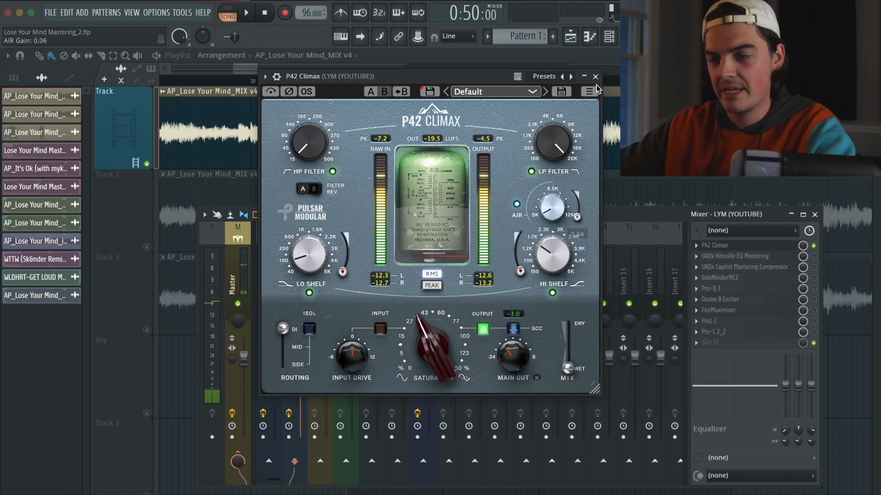
Close P42 Climax and bring up UADx Hitsville EQ Mastering, enabled in the LYM insert's effect chain
{"action": "left_click", "coordinate": [596, 77]}
{"action": "left_click", "coordinate": [771, 256]}
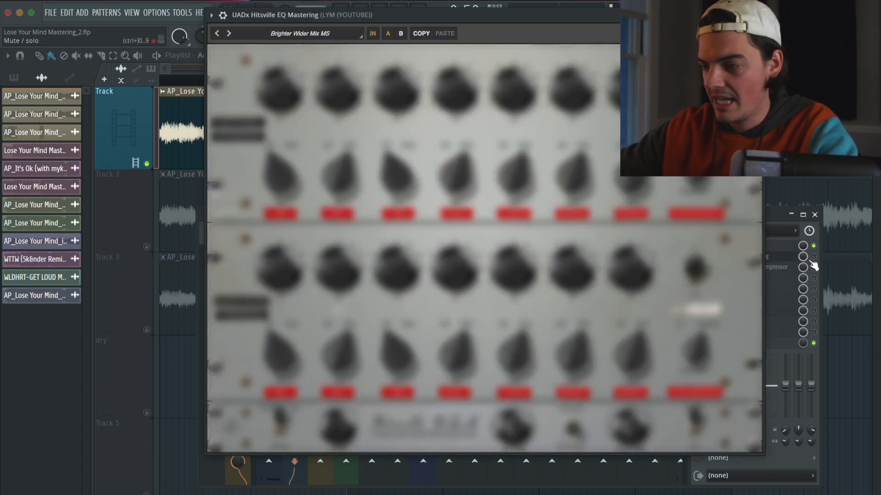
{"action": "left_click_drag", "start_coordinate": [447, 17], "coordinate": [395, 59]}
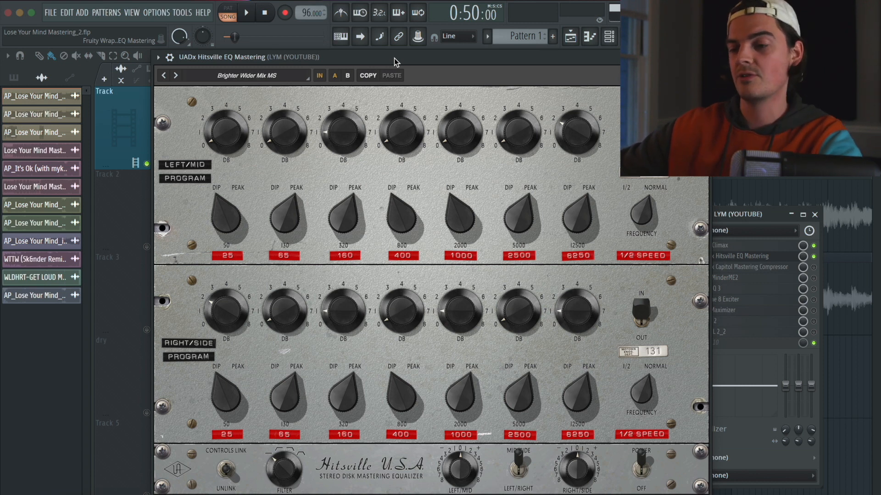
{"action": "left_click_drag", "start_coordinate": [395, 59], "coordinate": [412, 59]}
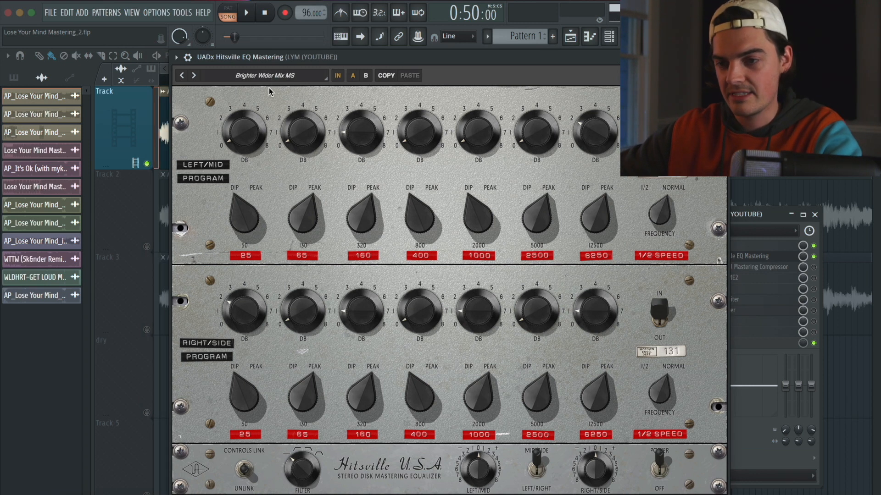
Browse the Hitsville EQ preset list around Brighter Wider Mix MS
{"action": "left_click", "coordinate": [281, 77]}
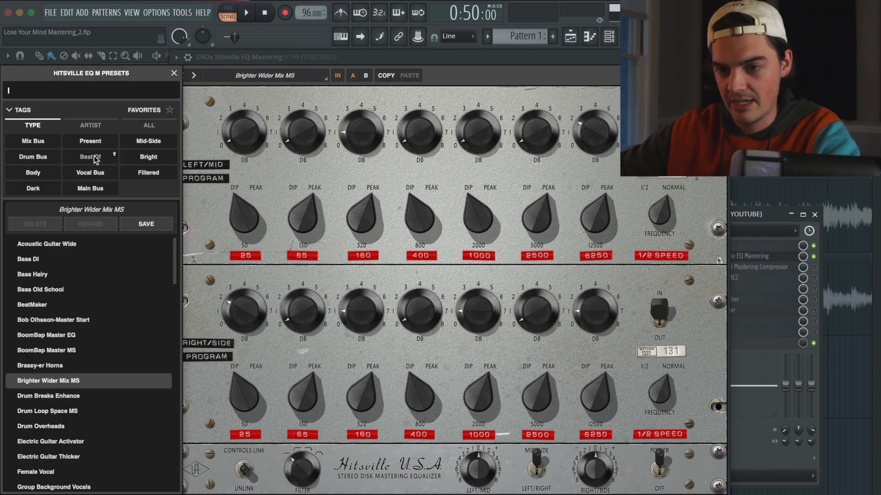
{"action": "scroll", "coordinate": [65, 371], "scroll_direction": "down", "scroll_amount": 5}
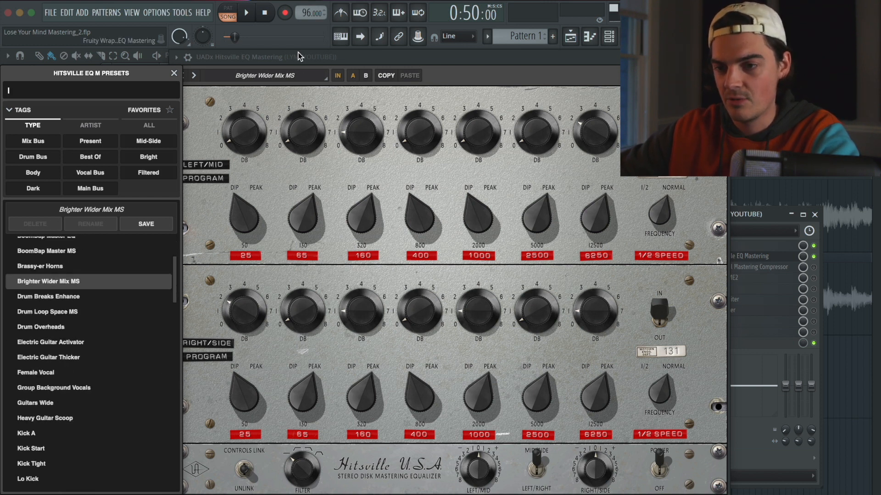
{"action": "left_click_drag", "start_coordinate": [298, 55], "coordinate": [316, 55]}
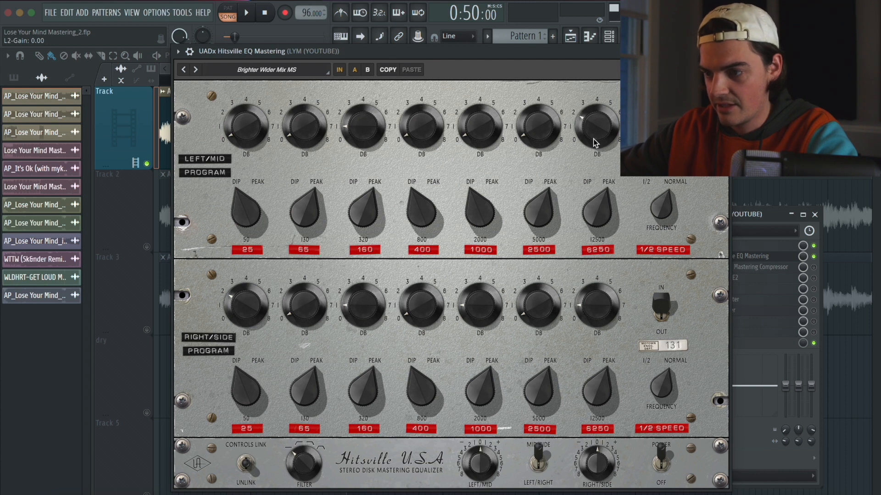
Vary the gain of the highest Left/Mid band in Hitsville EQ during playback to audition the boost
{"action": "key", "text": "space"}
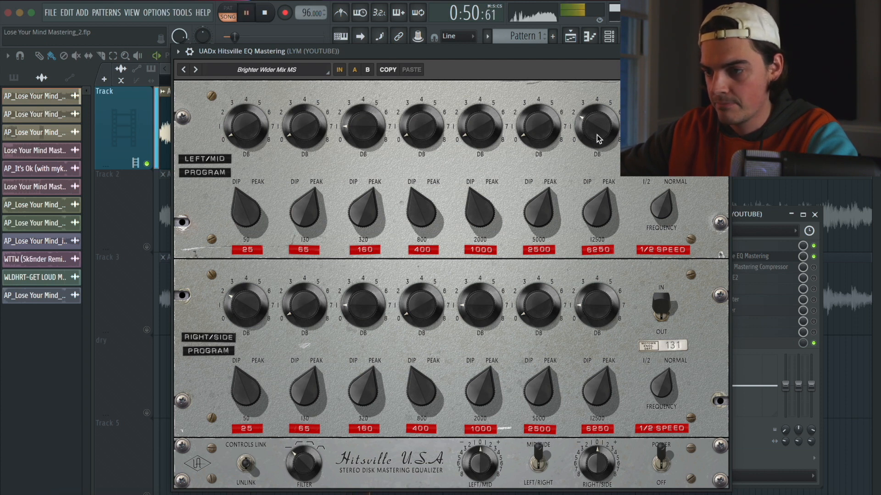
{"action": "mouse_move", "coordinate": [596, 135]}
{"action": "left_mouse_down"}
{"action": "mouse_move", "coordinate": [597, 104]}
{"action": "mouse_move", "coordinate": [597, 130]}
{"action": "left_mouse_up"}
{"action": "key", "text": "space"}
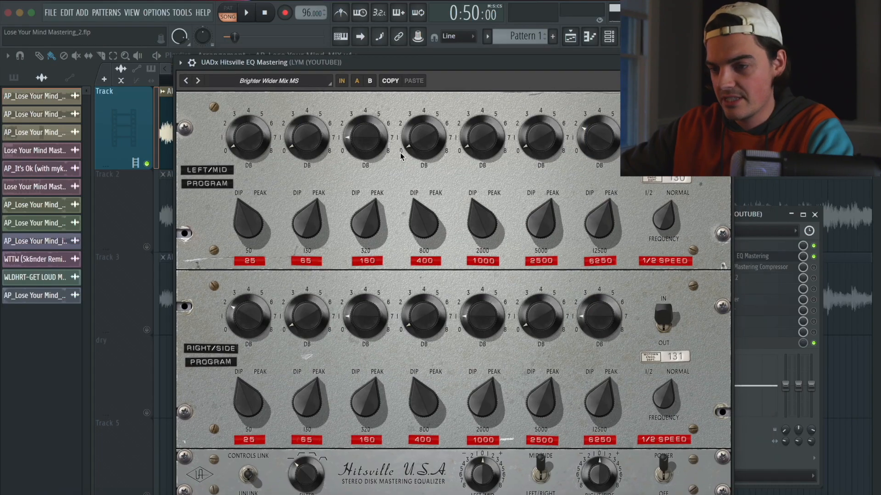
Open the UADx Capitol Mastering Compressor and sweep its left-channel threshold during playback
{"action": "left_click", "coordinate": [734, 266]}
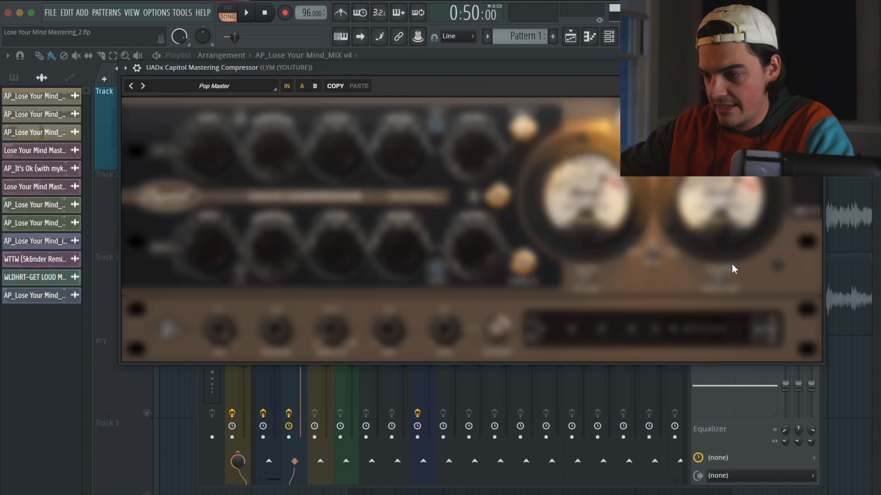
{"action": "left_click_drag", "start_coordinate": [361, 70], "coordinate": [350, 128]}
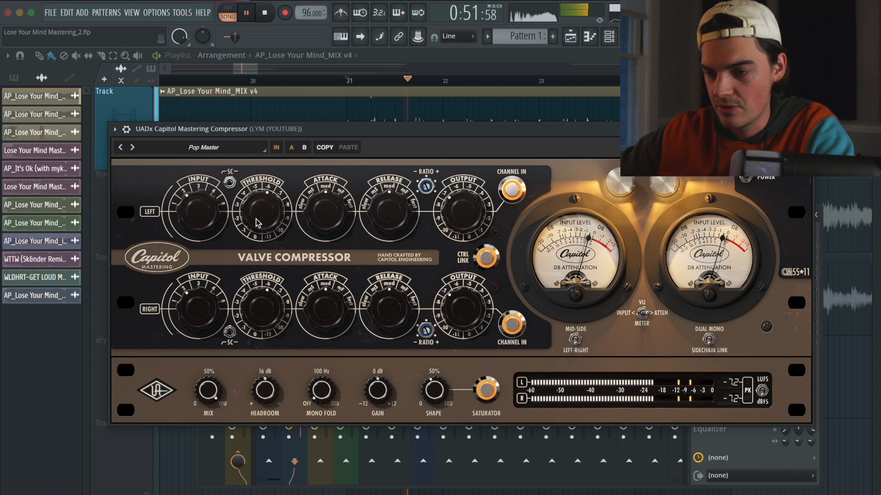
{"action": "left_click_drag", "start_coordinate": [258, 224], "coordinate": [269, 183]}
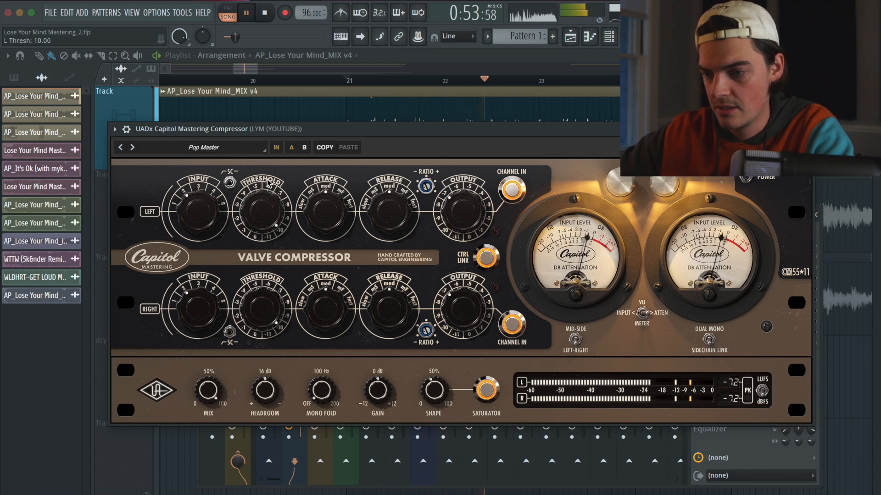
{"action": "left_click_drag", "start_coordinate": [269, 183], "coordinate": [267, 226]}
{"action": "key", "text": "space"}
{"action": "left_click_drag", "start_coordinate": [302, 135], "coordinate": [306, 129]}
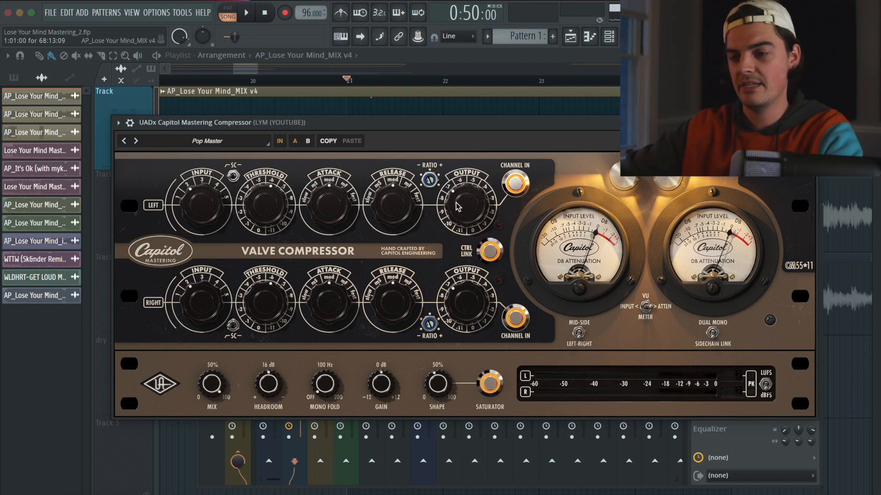
Sweep the Capitol compressor's left output level during playback, ending at 9.00
{"action": "key", "text": "space"}
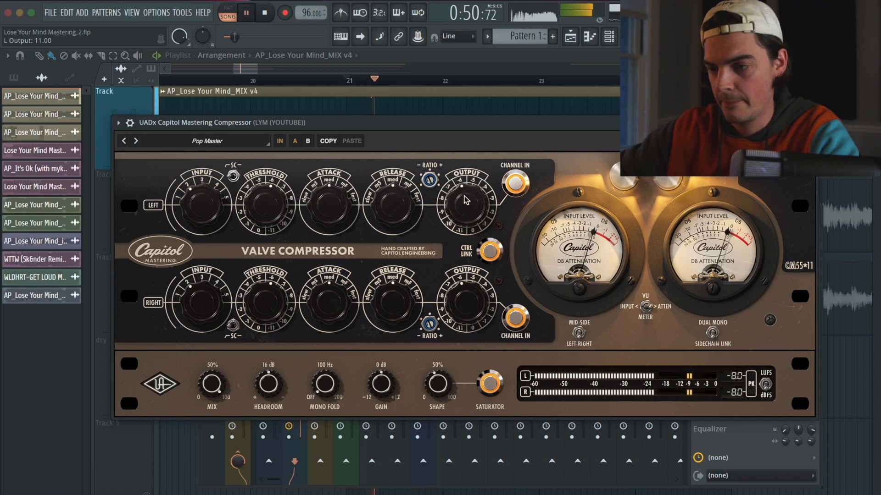
{"action": "left_click_drag", "start_coordinate": [478, 154], "coordinate": [473, 210]}
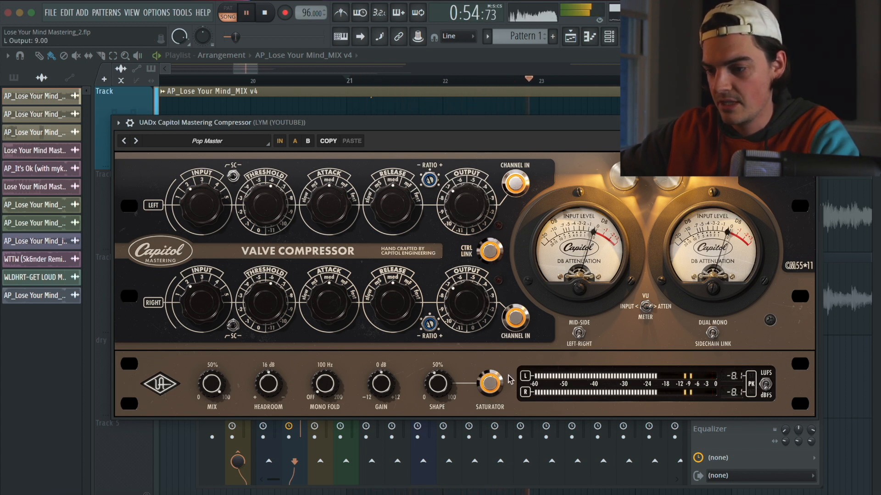
{"action": "key", "text": "space"}
Switch the Capitol compressor's saturator off and back on during playback to compare the sound
{"action": "key", "text": "space"}
{"action": "left_click", "coordinate": [490, 387]}
{"action": "left_click", "coordinate": [490, 388]}
{"action": "key", "text": "space"}
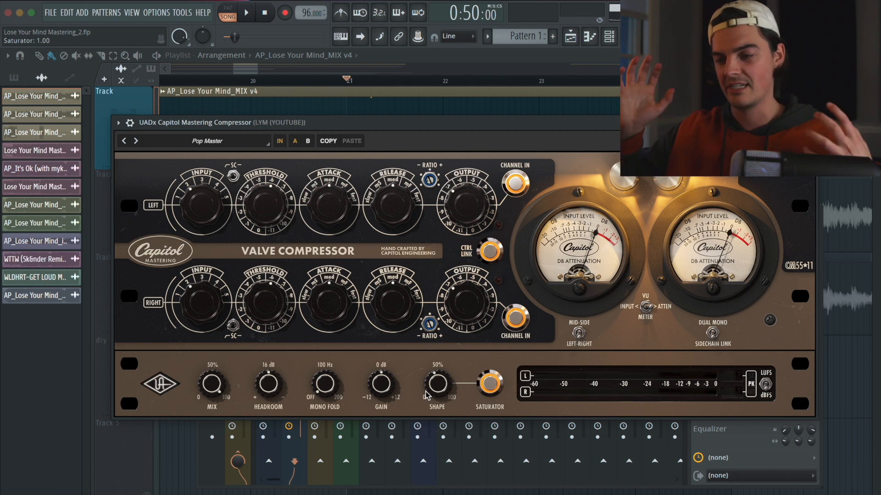
{"action": "left_click_drag", "start_coordinate": [453, 124], "coordinate": [451, 120]}
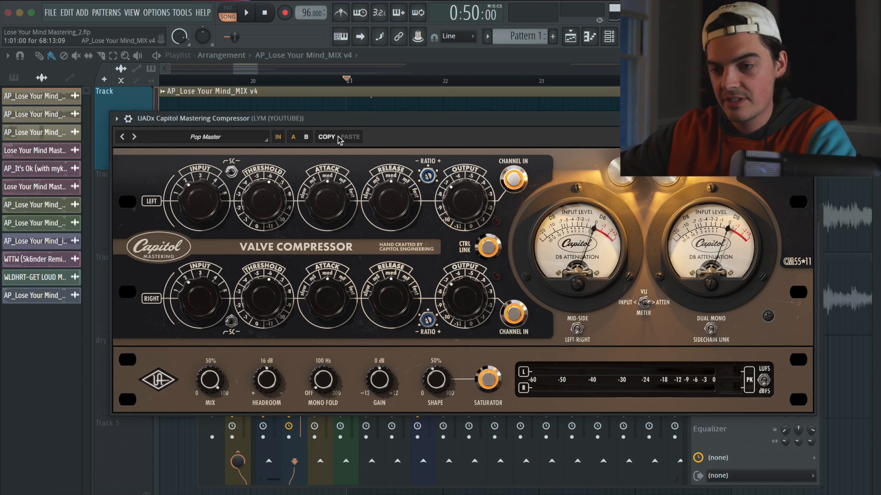
{"action": "left_click_drag", "start_coordinate": [340, 123], "coordinate": [329, 133]}
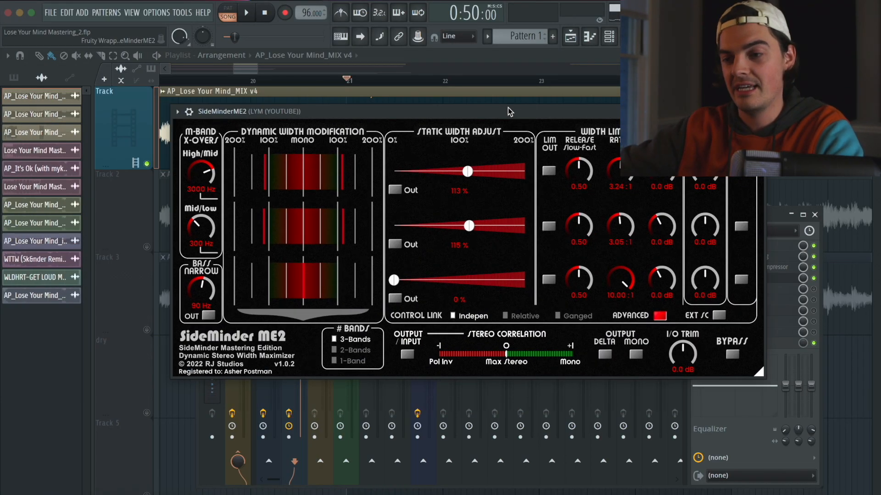
Set the SideMinderME2 middle band's static width to 117% while auditioning the track
{"action": "left_click_drag", "start_coordinate": [509, 111], "coordinate": [493, 96]}
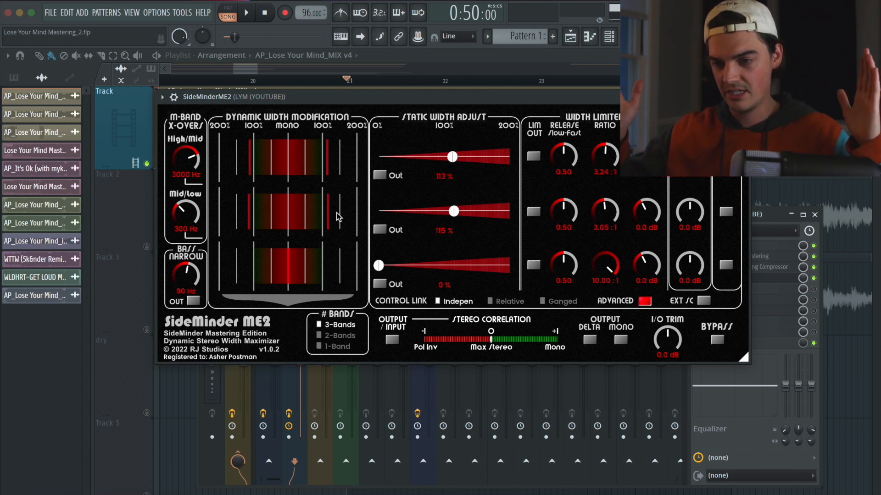
{"action": "key", "text": "space"}
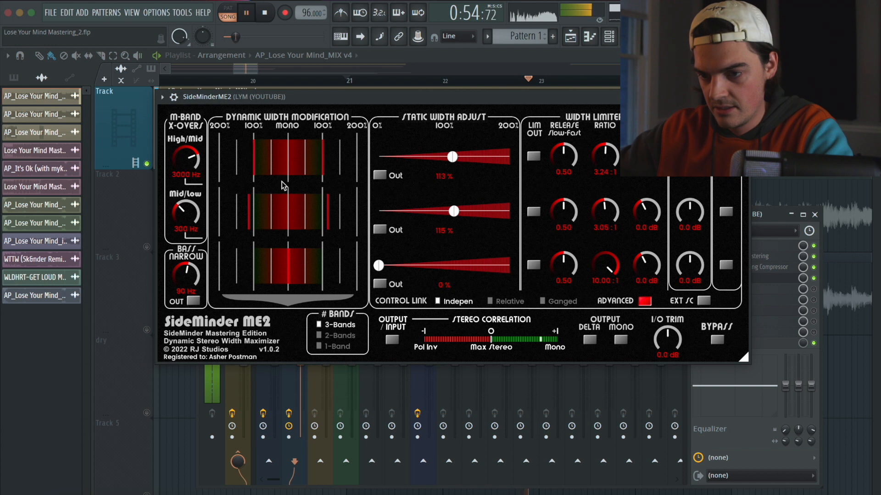
{"action": "key", "text": "space"}
{"action": "key", "text": "space"}
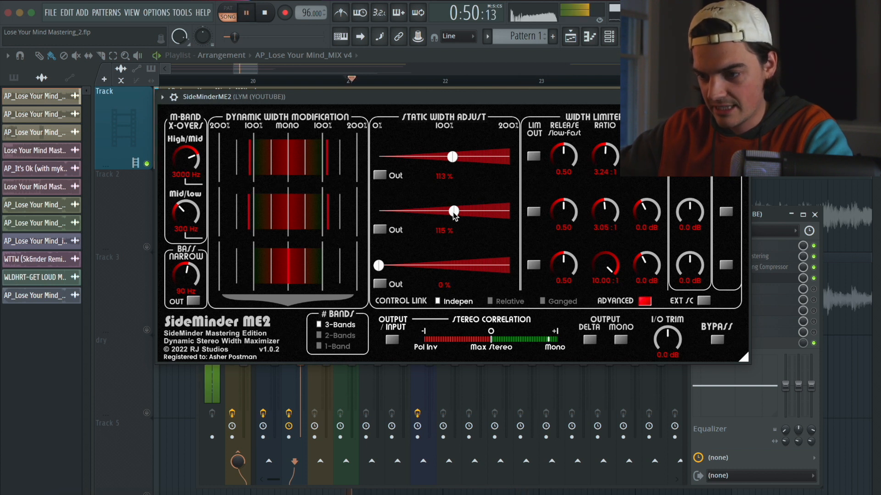
{"action": "mouse_move", "coordinate": [454, 211]}
{"action": "left_mouse_down"}
{"action": "mouse_move", "coordinate": [504, 211]}
{"action": "mouse_move", "coordinate": [454, 211]}
{"action": "left_mouse_up"}
{"action": "key", "text": "space"}
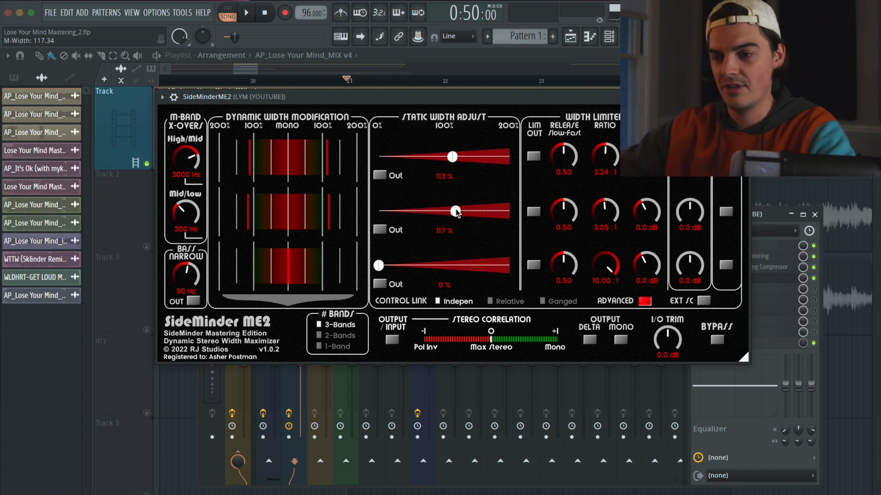
{"action": "left_click_drag", "start_coordinate": [415, 100], "coordinate": [410, 102]}
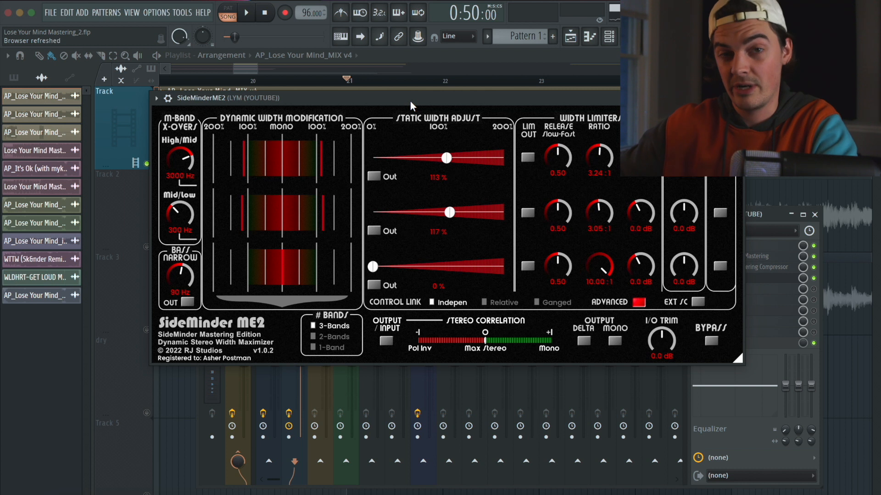
{"action": "left_click_drag", "start_coordinate": [480, 101], "coordinate": [463, 108]}
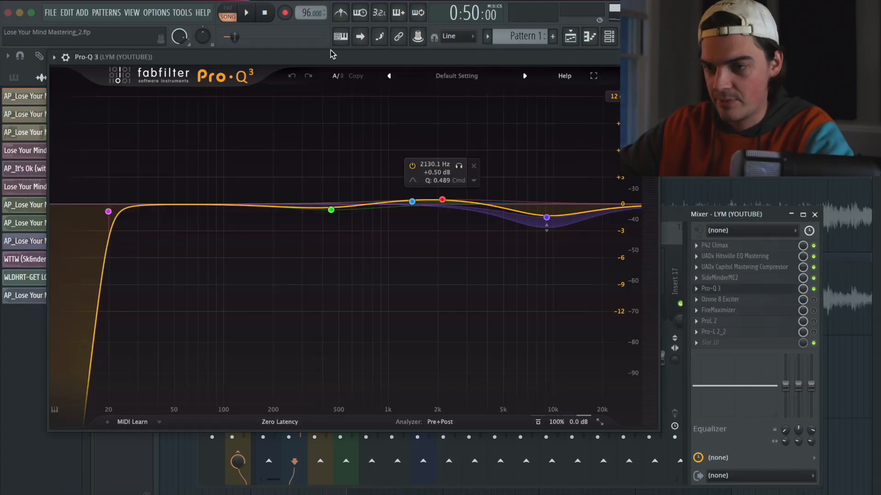
Select the dynamic bell band at 9158.4 Hz in Pro-Q 3 and examine its response during playback
{"action": "left_click_drag", "start_coordinate": [333, 54], "coordinate": [421, 89]}
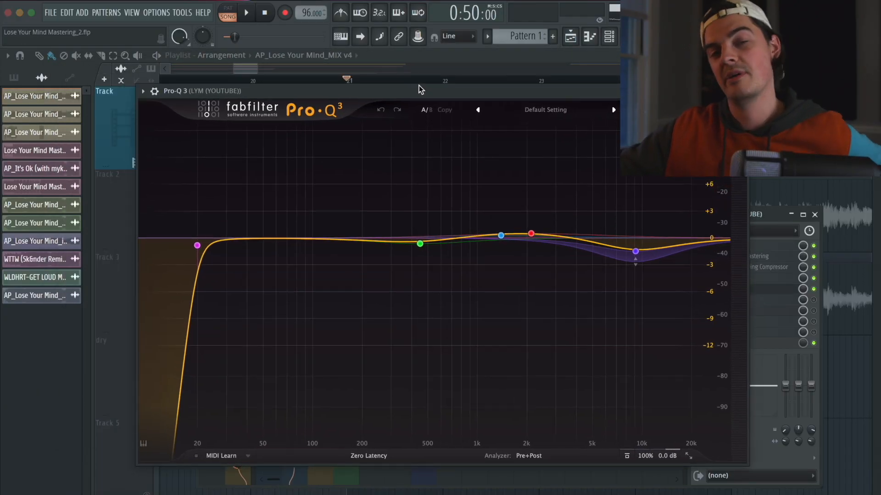
{"action": "left_click_drag", "start_coordinate": [421, 88], "coordinate": [413, 82]}
{"action": "key", "text": "space"}
{"action": "mouse_move", "coordinate": [627, 251]}
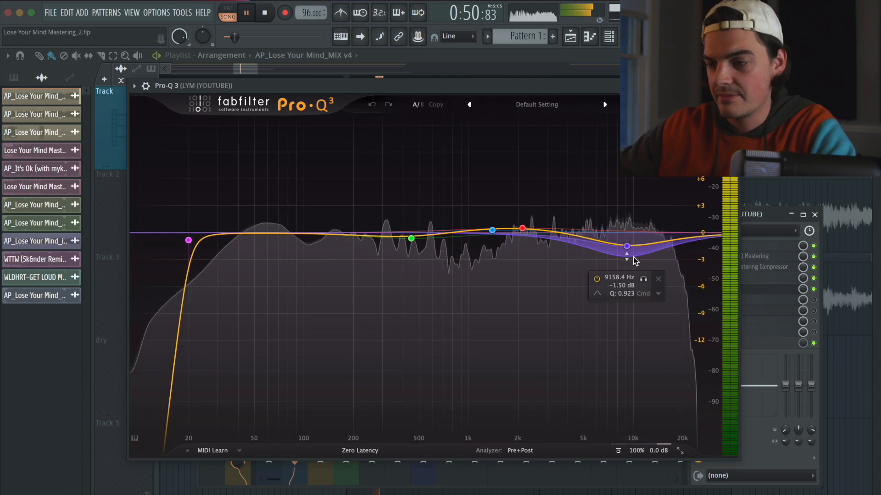
{"action": "key", "text": "space"}
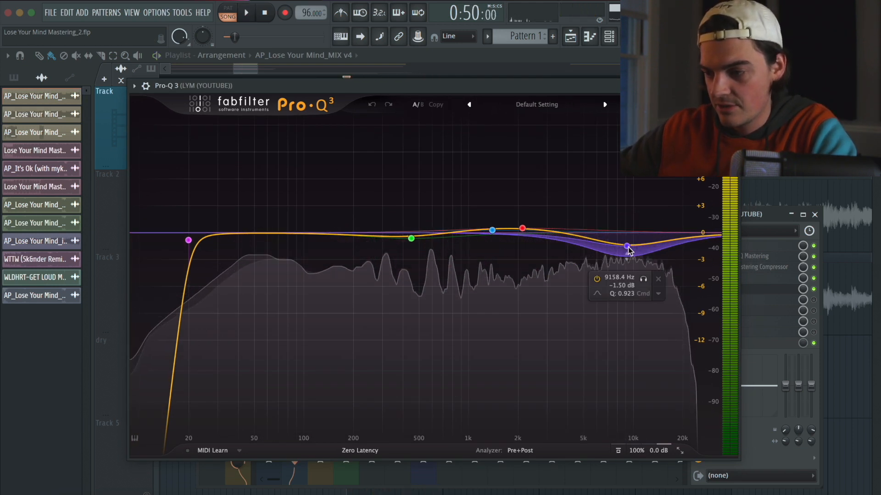
{"action": "left_click", "coordinate": [627, 247]}
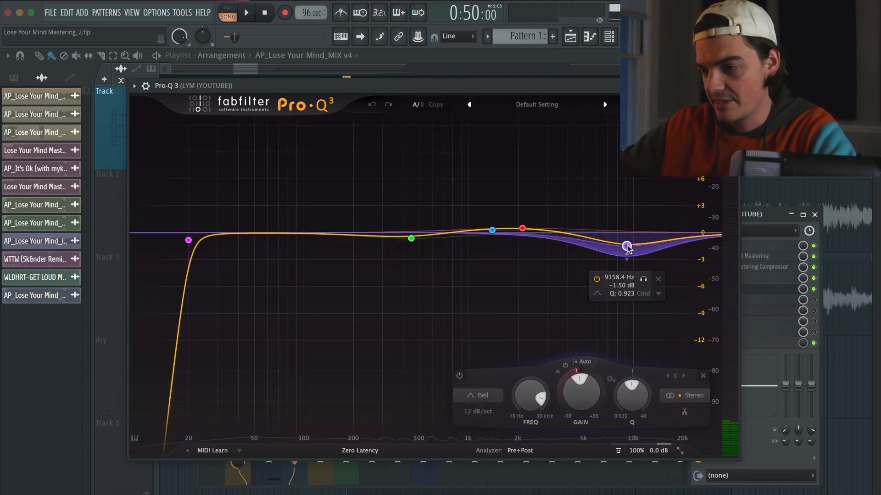
{"action": "key", "text": "space"}
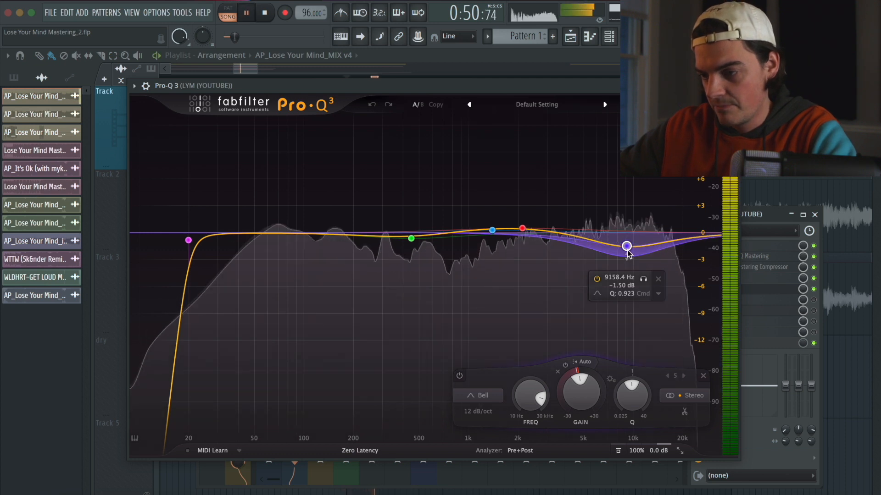
Set the Ozone 8 Exciter's fourth band amount to 7.0 while auditioning the track
{"action": "key", "text": "space"}
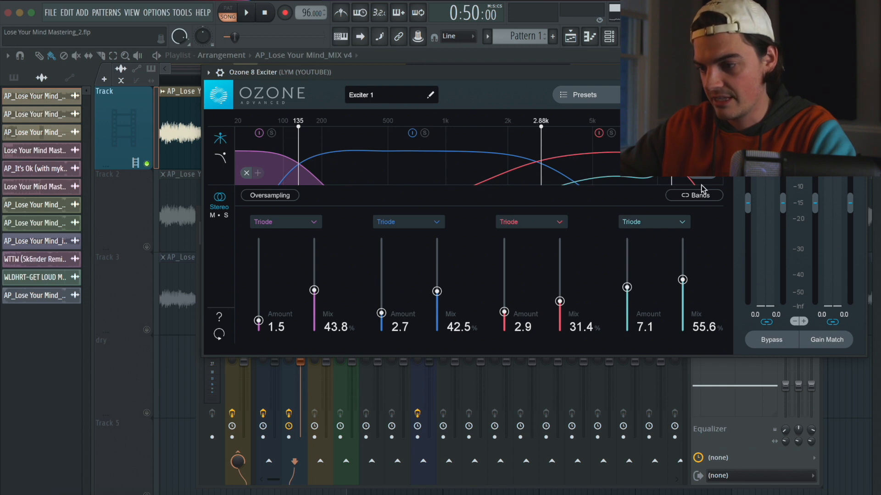
{"action": "key", "text": "space"}
{"action": "mouse_move", "coordinate": [626, 288]}
{"action": "left_mouse_down"}
{"action": "mouse_move", "coordinate": [625, 338]}
{"action": "mouse_move", "coordinate": [631, 229]}
{"action": "mouse_move", "coordinate": [628, 289]}
{"action": "left_mouse_up"}
{"action": "key", "text": "space"}
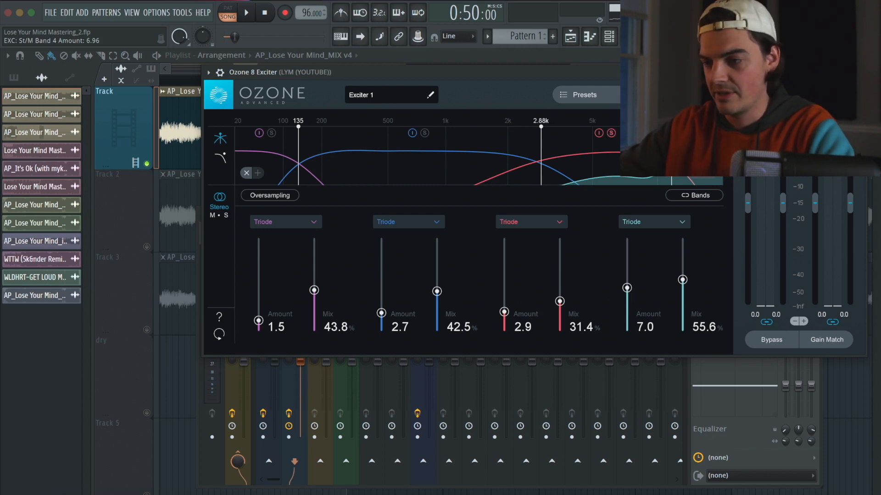
Sweep the Exciter's third band amount and mix while auditioning, settling on amount 5.4 and mix 34.0%
{"action": "key", "text": "space"}
{"action": "left_click_drag", "start_coordinate": [504, 312], "coordinate": [560, 237]}
{"action": "mouse_move", "coordinate": [504, 297]}
{"action": "left_mouse_down"}
{"action": "mouse_move", "coordinate": [504, 243]}
{"action": "mouse_move", "coordinate": [504, 289]}
{"action": "left_mouse_up"}
{"action": "key", "text": "space"}
{"action": "left_click_drag", "start_coordinate": [560, 240], "coordinate": [558, 293]}
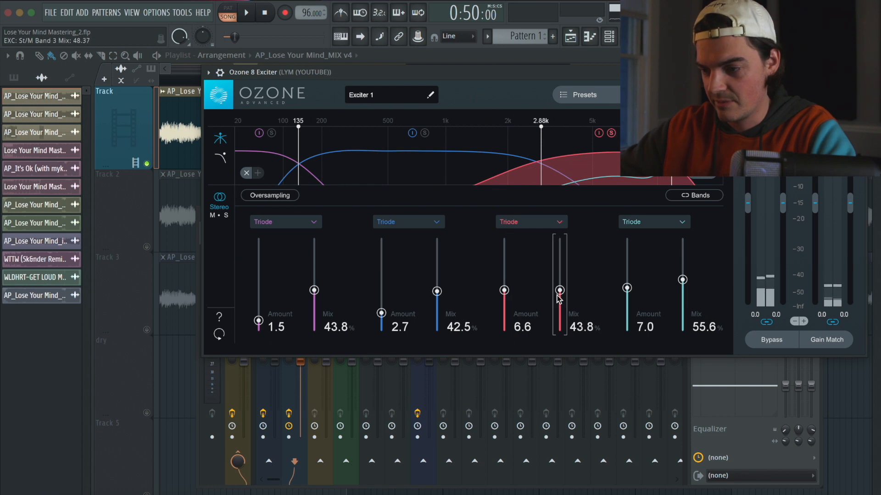
{"action": "left_click_drag", "start_coordinate": [504, 290], "coordinate": [505, 298]}
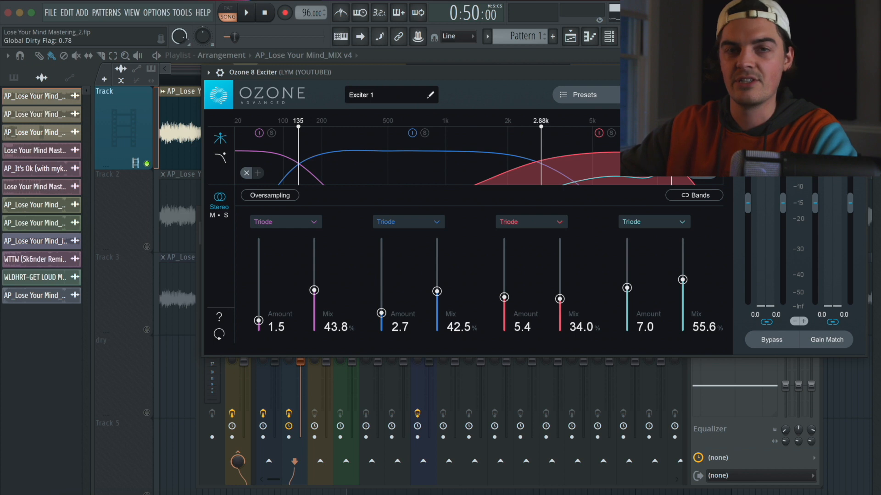
Open FireMaximizer, shift its mode point slightly toward Saturate with Mode Y at 0.57, and audition the track
{"action": "left_click_drag", "start_coordinate": [734, 72], "coordinate": [651, 80]}
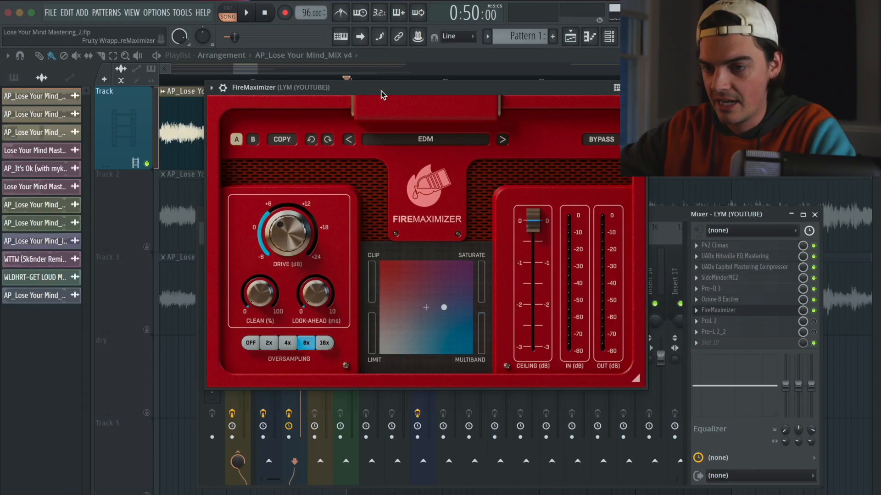
{"action": "left_click_drag", "start_coordinate": [269, 94], "coordinate": [286, 115]}
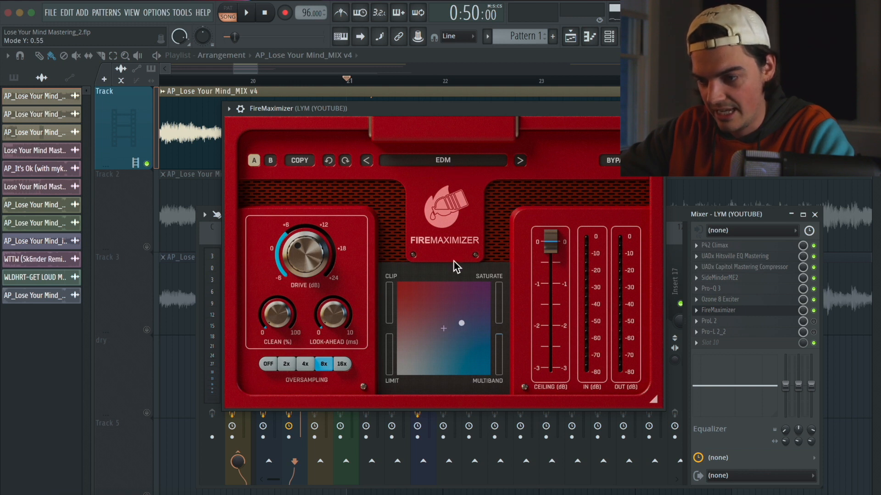
{"action": "key", "text": "space"}
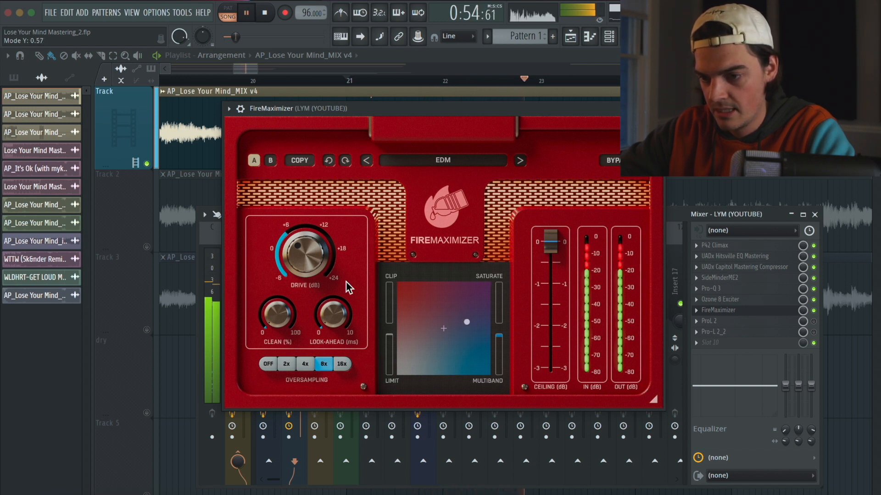
{"action": "key", "text": "space"}
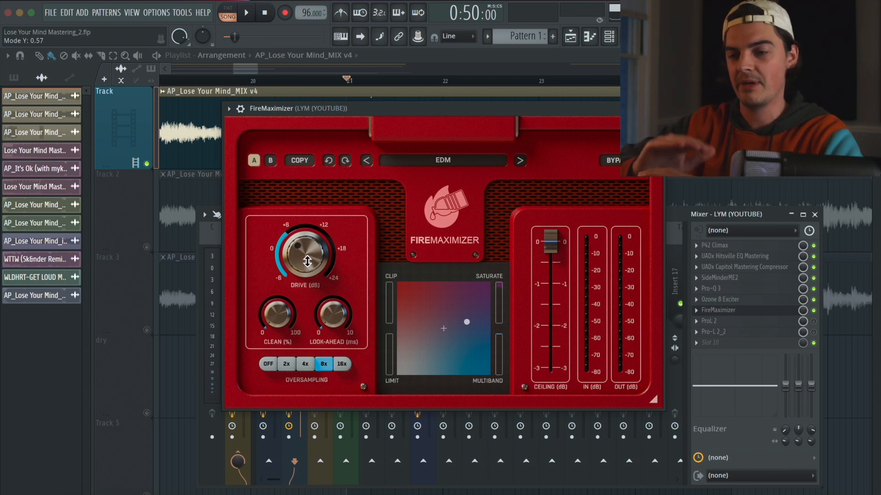
Adjust FireMaximizer's drive during playback, ending at 0.34
{"action": "key", "text": "space"}
{"action": "mouse_move", "coordinate": [307, 261]}
{"action": "left_mouse_down"}
{"action": "mouse_move", "coordinate": [307, 230]}
{"action": "mouse_move", "coordinate": [307, 264]}
{"action": "left_mouse_up"}
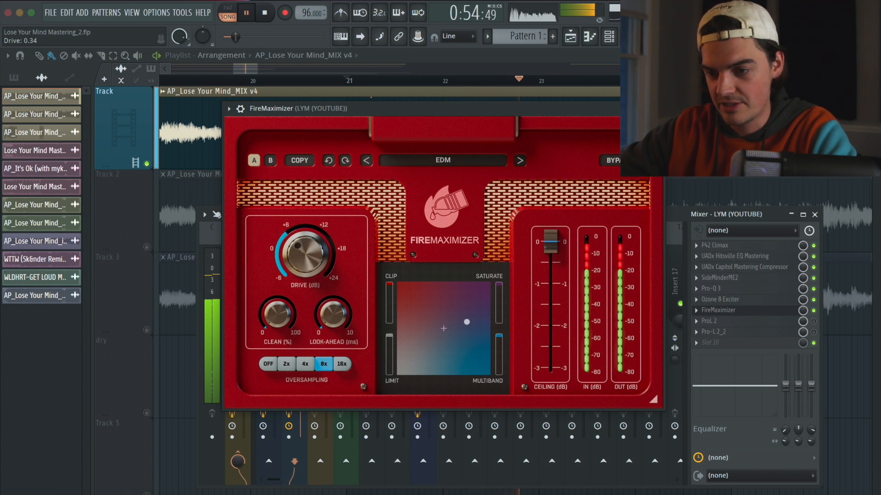
{"action": "key", "text": "space"}
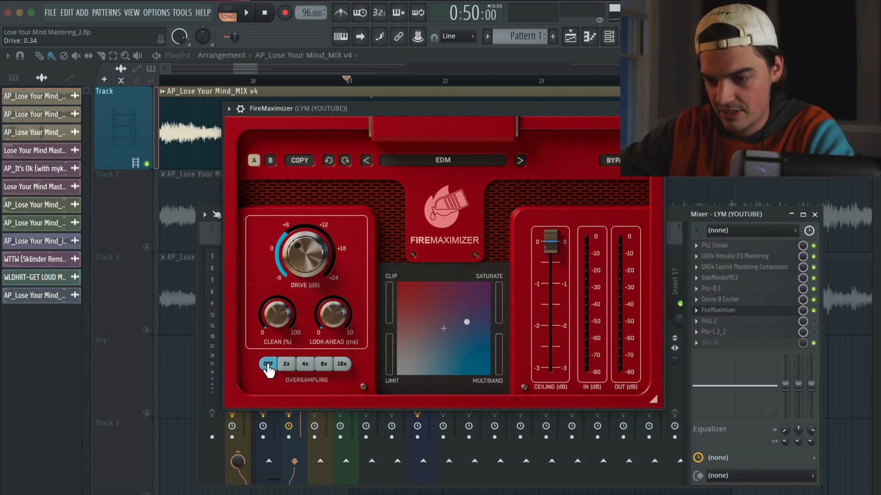
Compare FireMaximizer's oversampling off against 8x during playback, ending on 8x
{"action": "key", "text": "space"}
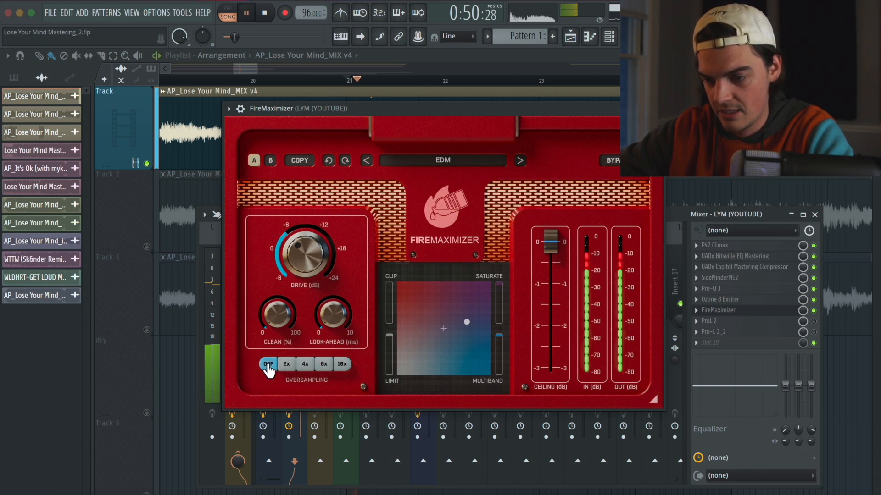
{"action": "left_click", "coordinate": [324, 364]}
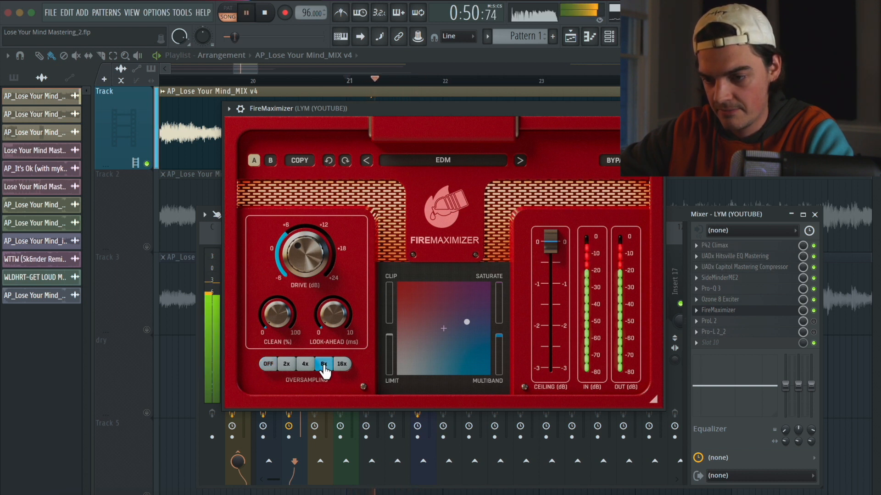
{"action": "left_click", "coordinate": [268, 364]}
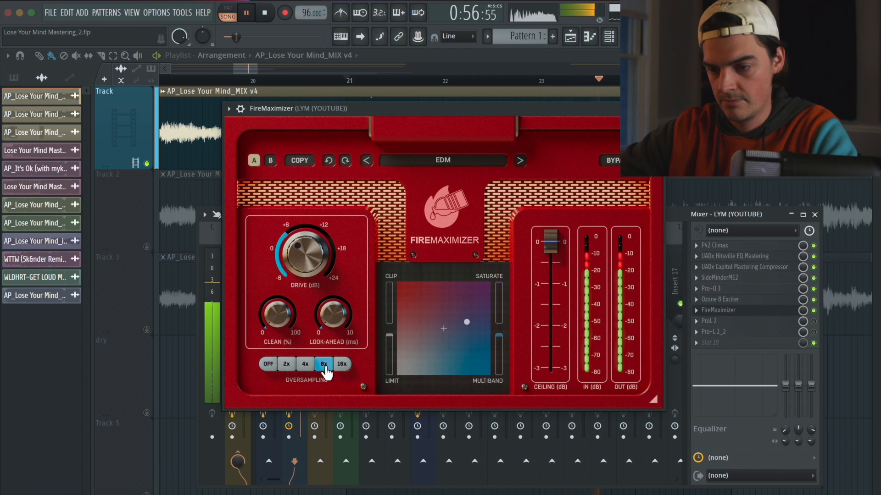
{"action": "key", "text": "space"}
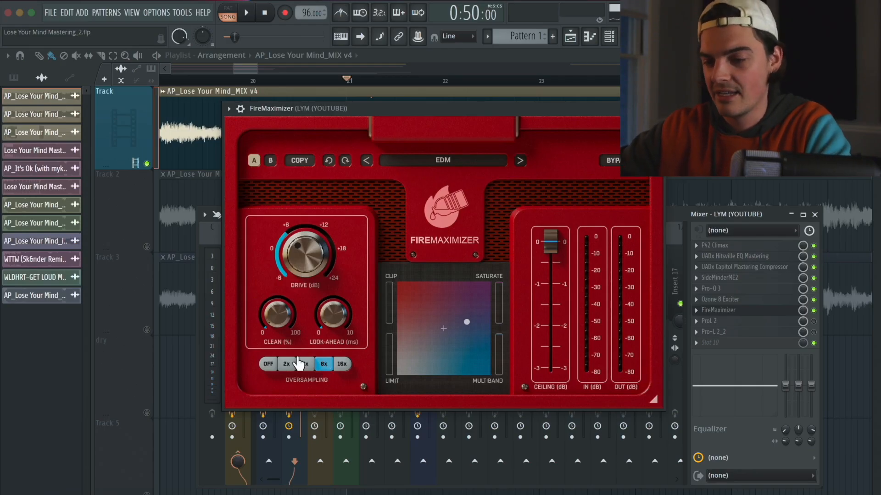
Open the Pro-L 2_2 limiter and examine its gain reduction while the track plays
{"action": "left_click", "coordinate": [774, 322]}
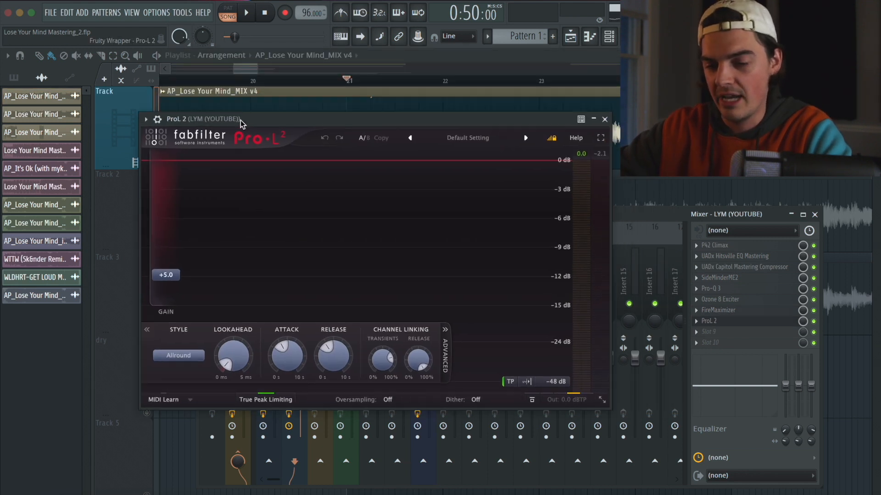
{"action": "mouse_move", "coordinate": [317, 124]}
{"action": "left_mouse_down"}
{"action": "mouse_move", "coordinate": [308, 136]}
{"action": "mouse_move", "coordinate": [326, 136]}
{"action": "left_mouse_up"}
{"action": "key", "text": "space"}
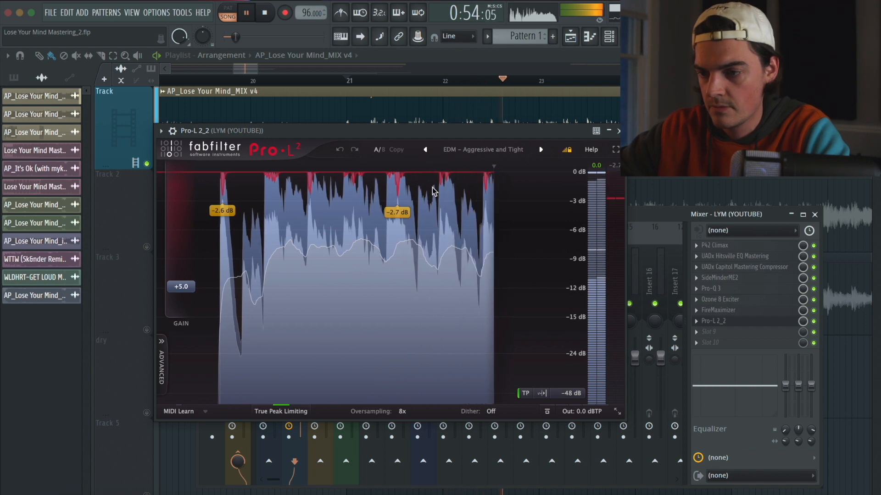
{"action": "key", "text": "space"}
Look through Pro-L 2's Loud presets around EDM - Aggressive and Tight without loading a different one
{"action": "left_click_drag", "start_coordinate": [386, 134], "coordinate": [430, 152]}
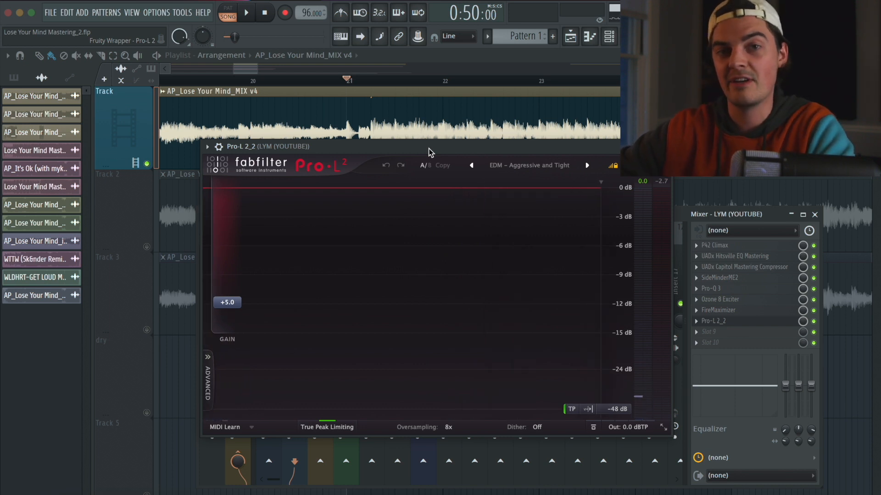
{"action": "left_click_drag", "start_coordinate": [430, 152], "coordinate": [432, 169]}
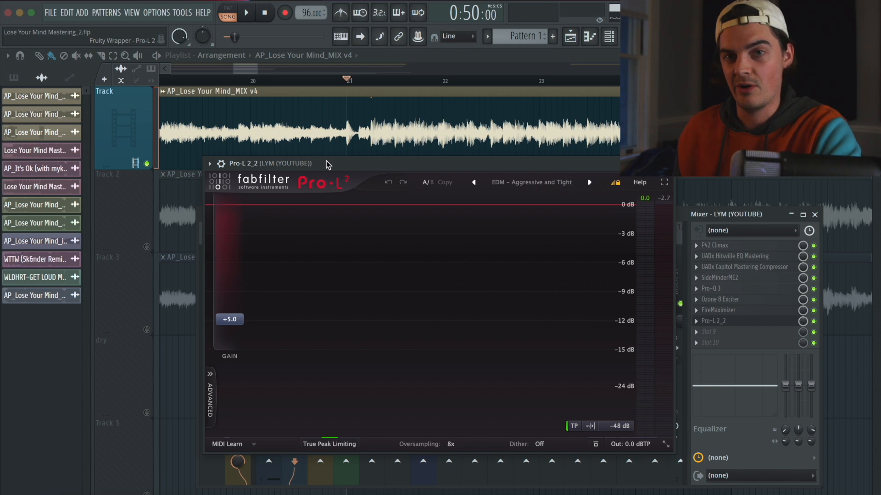
{"action": "left_click_drag", "start_coordinate": [327, 164], "coordinate": [295, 164]}
{"action": "left_click", "coordinate": [477, 184]}
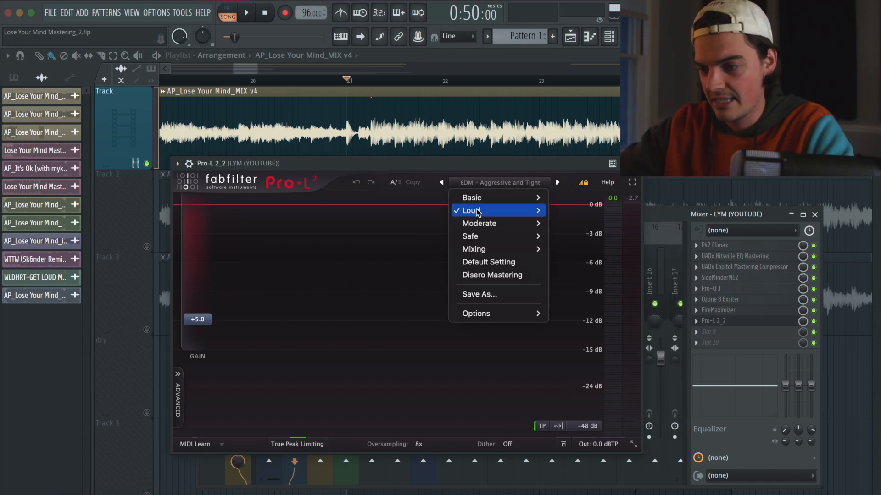
{"action": "mouse_move", "coordinate": [477, 213]}
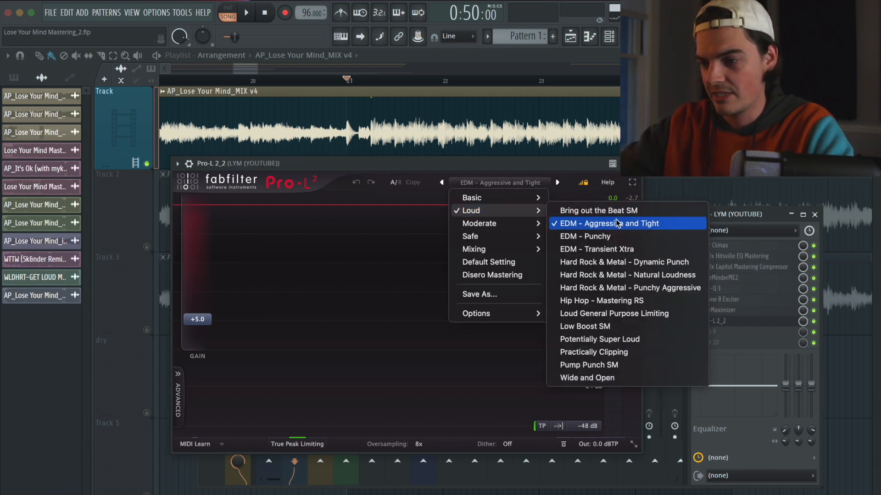
{"action": "left_click", "coordinate": [517, 166]}
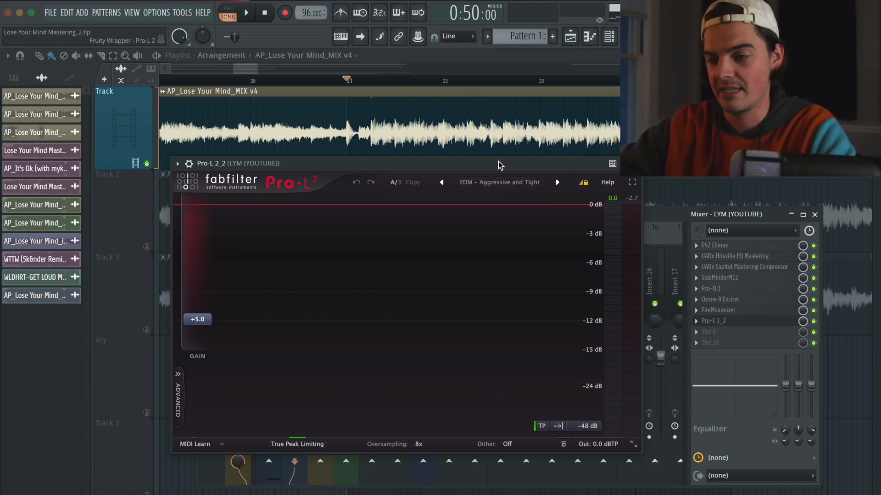
Show Pro-L 2's advanced limiting settings while the track plays
{"action": "left_click_drag", "start_coordinate": [498, 162], "coordinate": [505, 155]}
{"action": "key", "text": "space"}
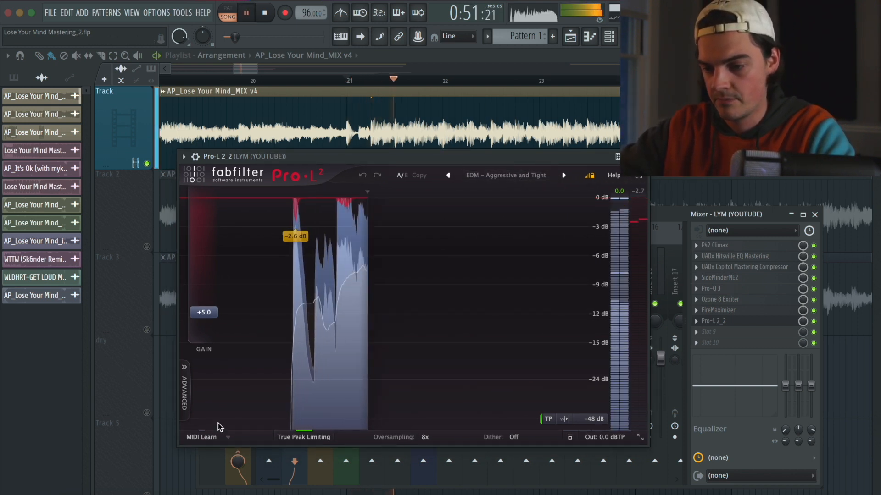
{"action": "left_click", "coordinate": [185, 395]}
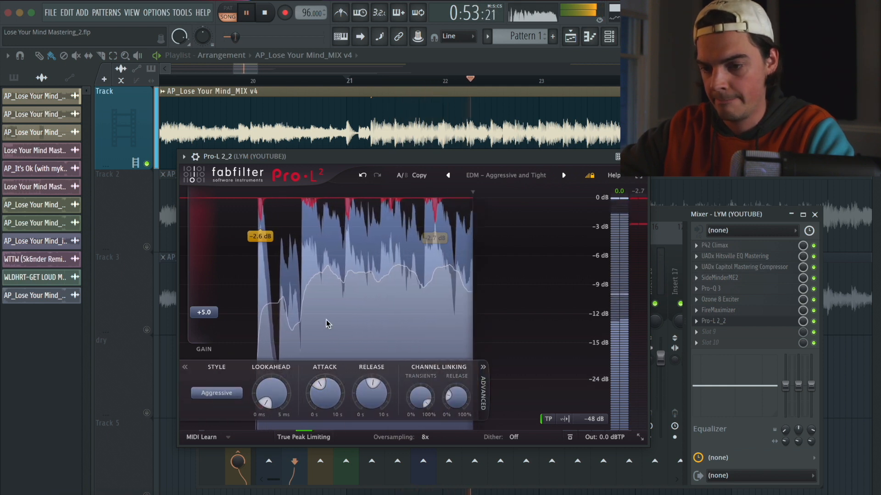
Sweep the Pro-L 2 gain during playback, ending at +5.0
{"action": "key", "text": "space"}
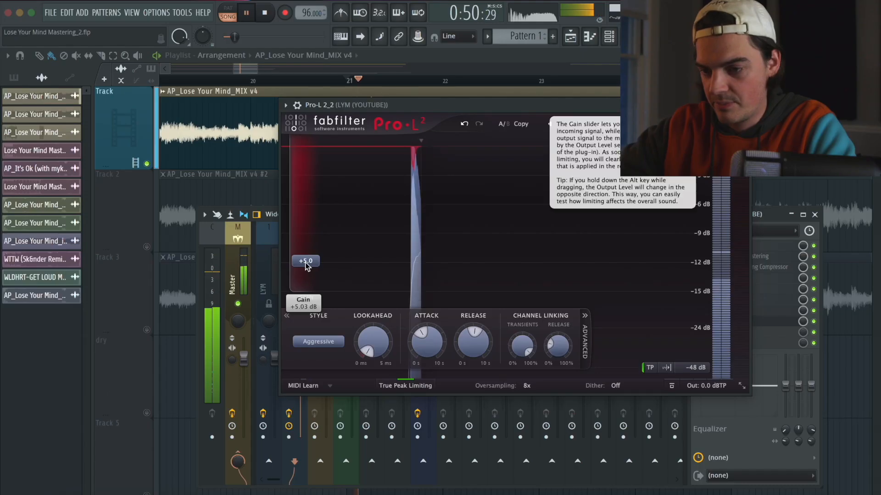
{"action": "mouse_move", "coordinate": [306, 255]}
{"action": "left_mouse_down"}
{"action": "mouse_move", "coordinate": [309, 229]}
{"action": "mouse_move", "coordinate": [301, 264]}
{"action": "left_mouse_up"}
{"action": "key", "text": "space"}
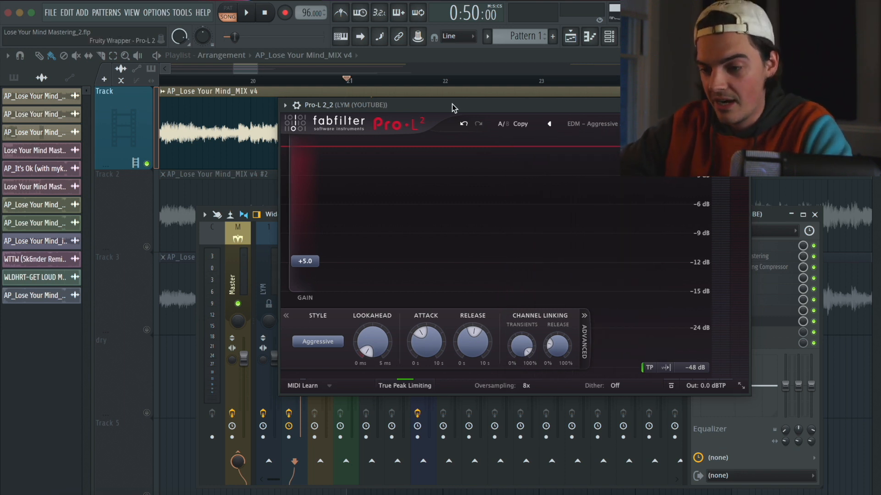
Raise the Pro-L 2 gain to +23.5 dB and shorten its attack to 0.31 while auditioning the track
{"action": "left_click_drag", "start_coordinate": [452, 105], "coordinate": [416, 105]}
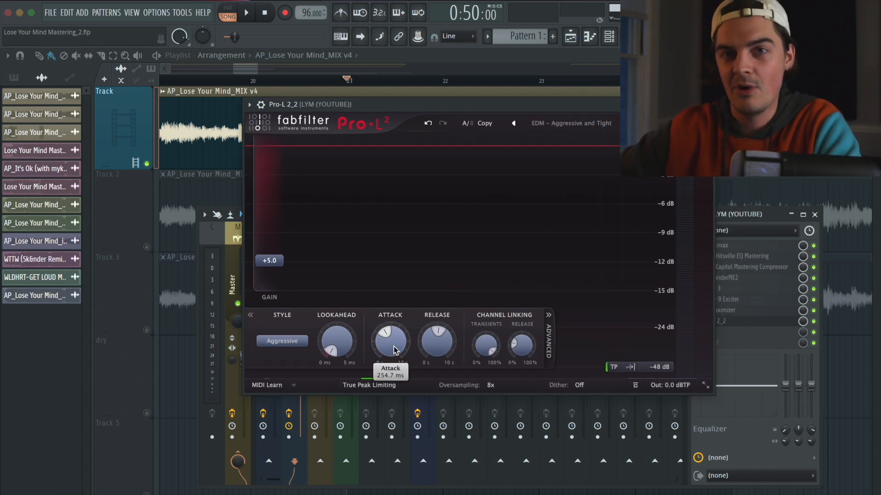
{"action": "mouse_move", "coordinate": [394, 349]}
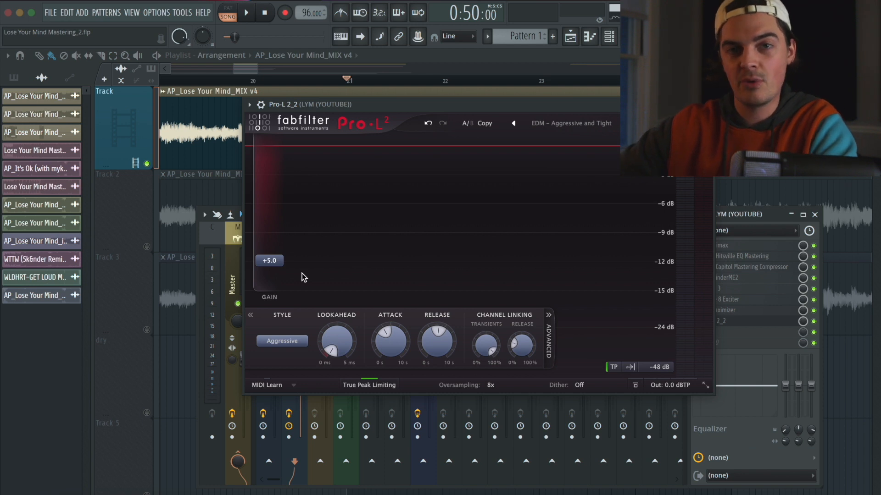
{"action": "left_click_drag", "start_coordinate": [268, 261], "coordinate": [266, 258]}
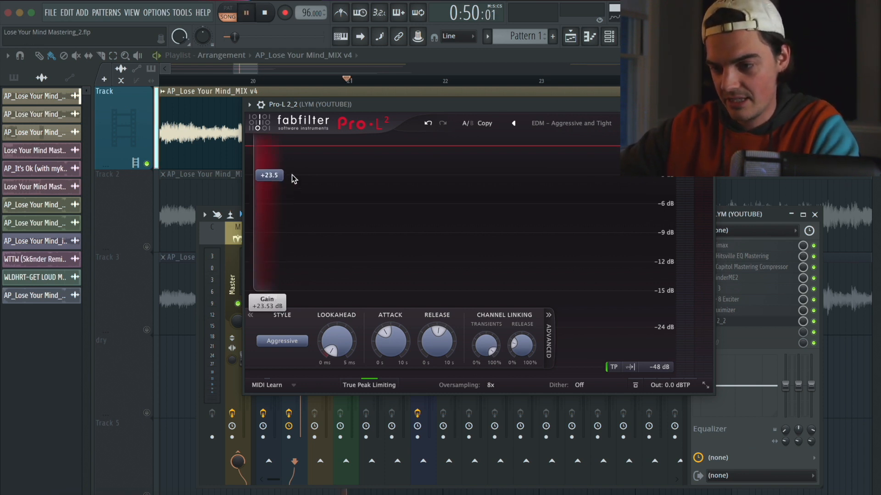
{"action": "mouse_move", "coordinate": [390, 342]}
{"action": "left_mouse_down"}
{"action": "mouse_move", "coordinate": [426, 262]}
{"action": "mouse_move", "coordinate": [394, 388]}
{"action": "mouse_move", "coordinate": [390, 312]}
{"action": "mouse_move", "coordinate": [401, 286]}
{"action": "mouse_move", "coordinate": [386, 338]}
{"action": "left_mouse_up"}
{"action": "key", "text": "space"}
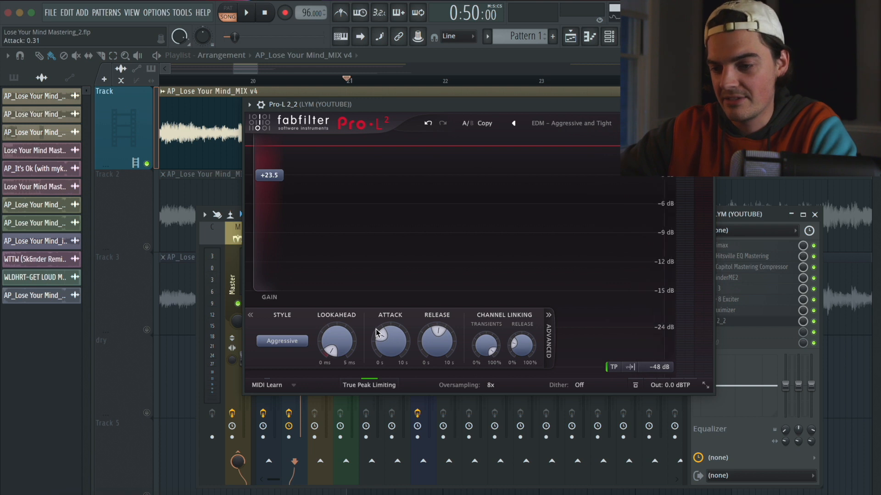
Set the Pro-L 2 gain to +5.0 and bring up its oversampling choices
{"action": "left_click_drag", "start_coordinate": [288, 187], "coordinate": [275, 238]}
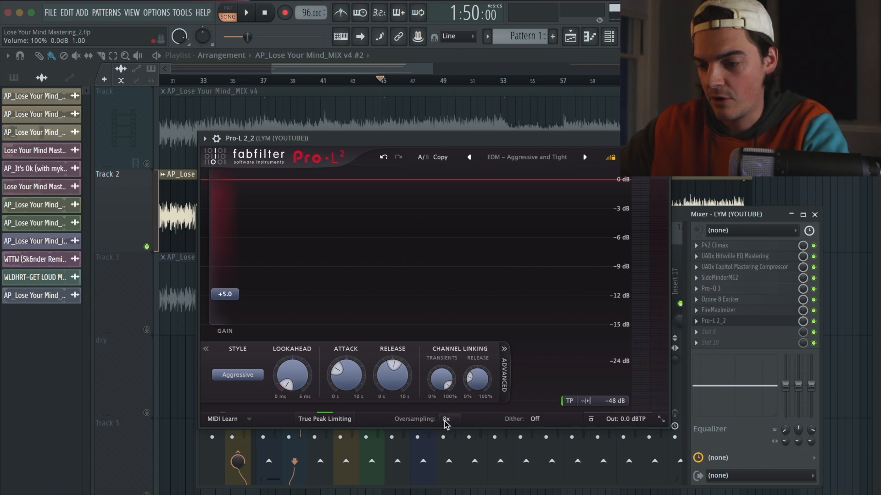
{"action": "left_click", "coordinate": [446, 420]}
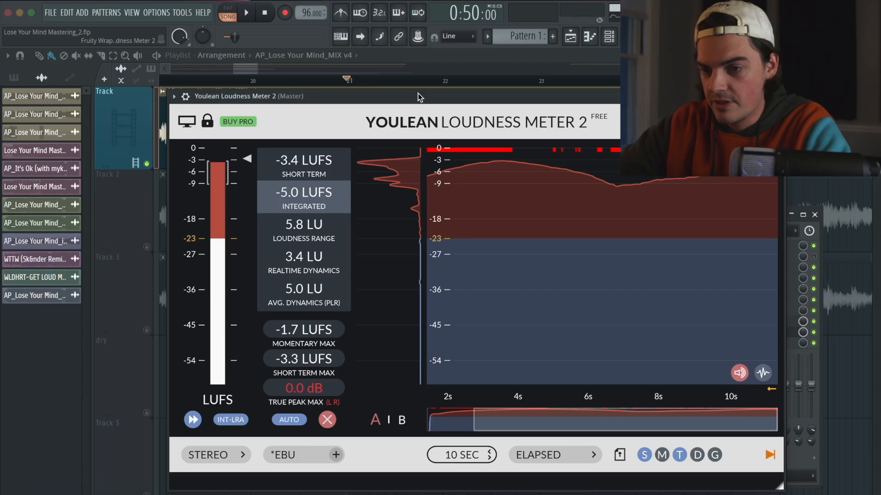
Play the mix from bar 61 and measure its loudness with Youlean Loudness Meter 2 on the master
{"action": "left_click_drag", "start_coordinate": [417, 97], "coordinate": [413, 98]}
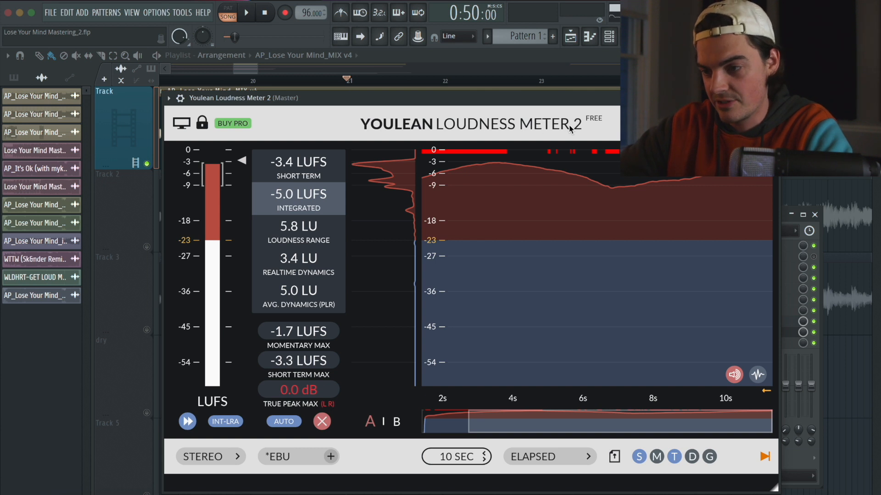
{"action": "mouse_move", "coordinate": [507, 100]}
{"action": "left_mouse_down"}
{"action": "mouse_move", "coordinate": [514, 89]}
{"action": "mouse_move", "coordinate": [487, 96]}
{"action": "mouse_move", "coordinate": [492, 109]}
{"action": "left_mouse_up"}
{"action": "left_click", "coordinate": [533, 81]}
{"action": "key", "text": "space"}
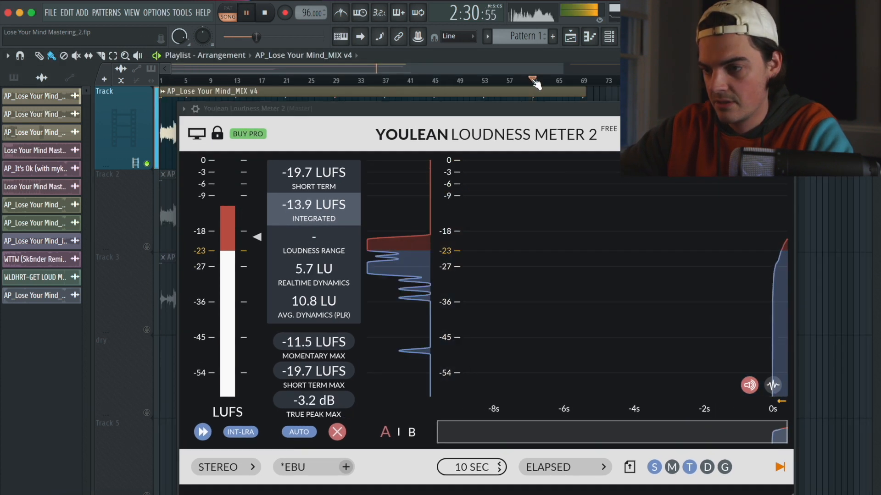
{"action": "scroll", "coordinate": [536, 83], "scroll_direction": "up", "scroll_amount": 5}
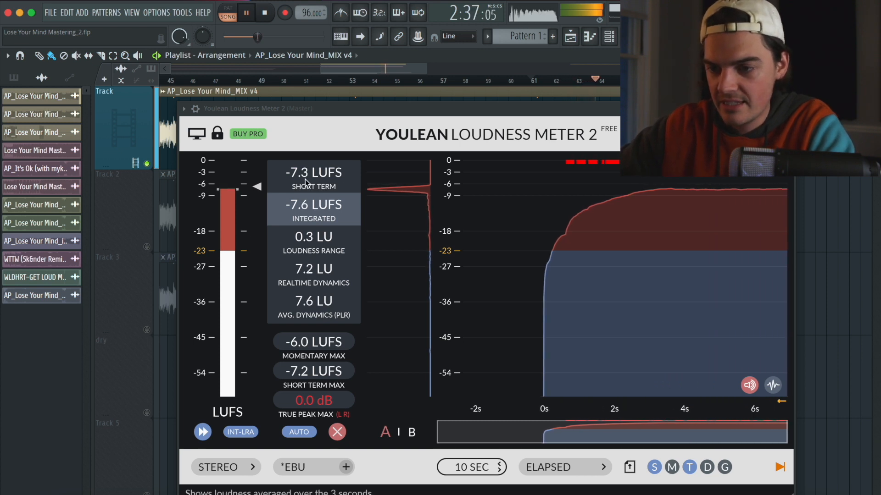
{"action": "key", "text": "space"}
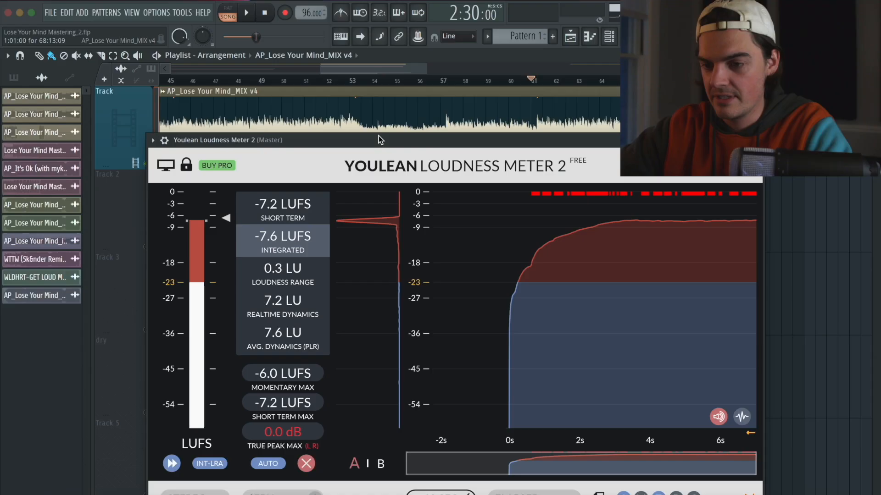
Examine the Youlean Loudness Meter 2 reading and the Tonal Balance Control 2 curve on the Master channel
{"action": "left_click_drag", "start_coordinate": [378, 135], "coordinate": [425, 119]}
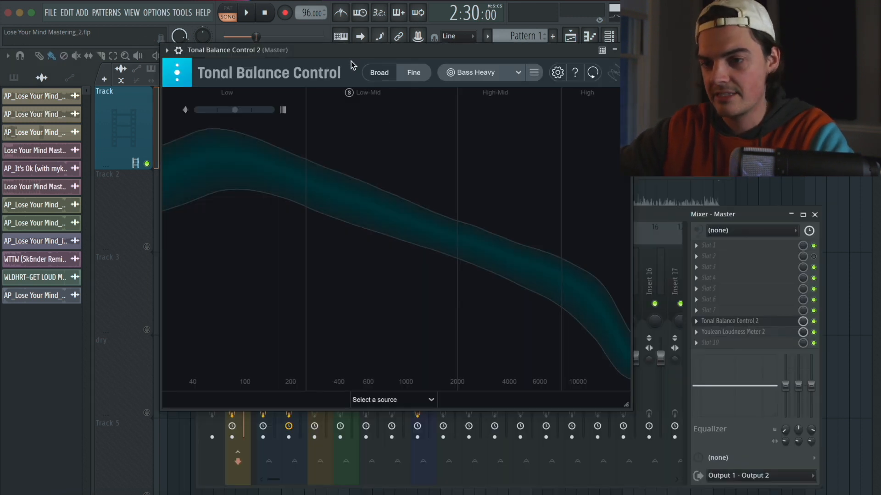
{"action": "left_click_drag", "start_coordinate": [336, 52], "coordinate": [352, 116]}
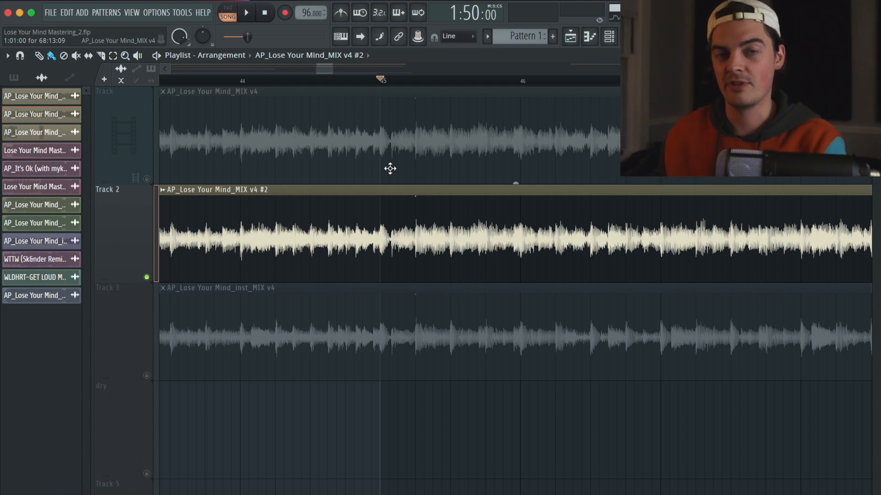
Select the FREE MASTER mixer insert and audition the mix through its full effect chain from bar 45
{"action": "key", "text": "F9"}
{"action": "left_click", "coordinate": [310, 276]}
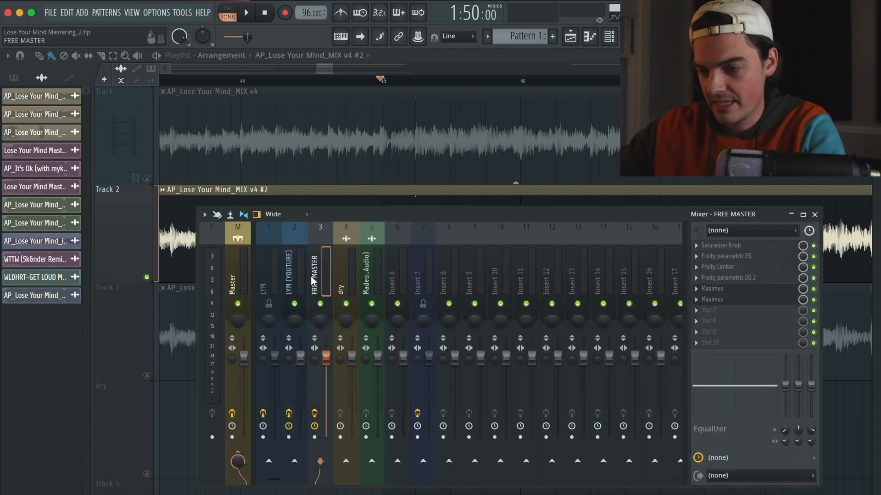
{"action": "key", "text": "space"}
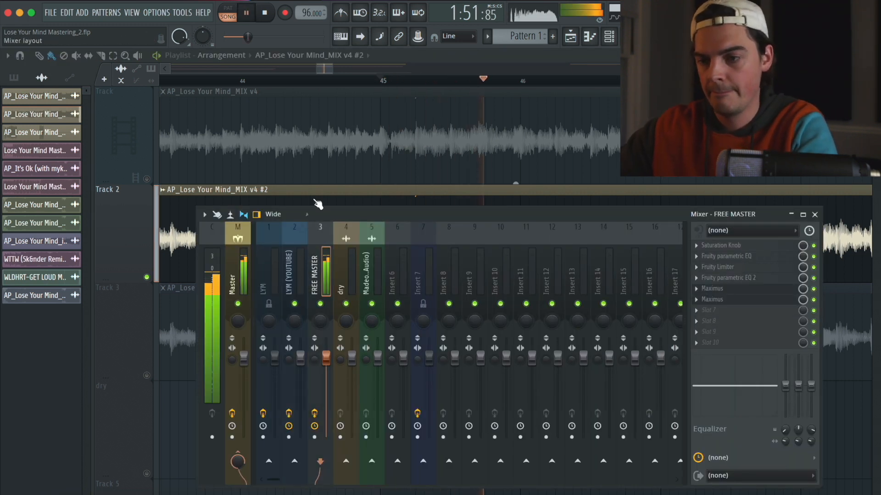
{"action": "key", "text": "F9"}
{"action": "key", "text": "space"}
Solo the first playlist track and play the same section from bar 45 to compare it with Track 2
{"action": "right_click", "coordinate": [147, 180]}
{"action": "key", "text": "space"}
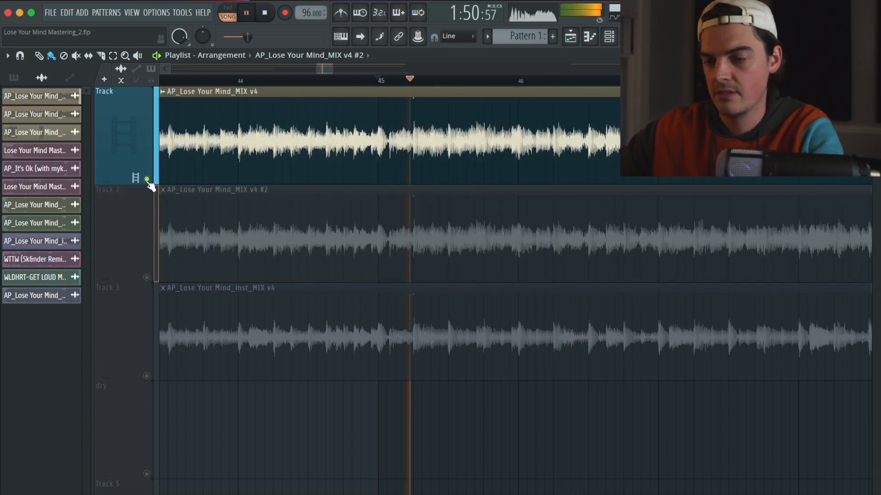
{"action": "scroll", "coordinate": [352, 85], "scroll_direction": "down", "scroll_amount": 1}
{"action": "scroll", "coordinate": [353, 85], "scroll_direction": "down", "scroll_amount": 1}
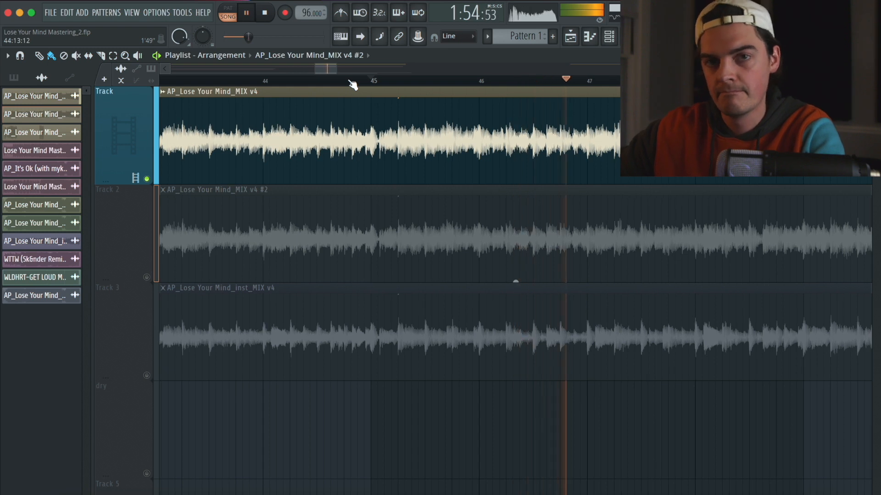
{"action": "key", "text": "space"}
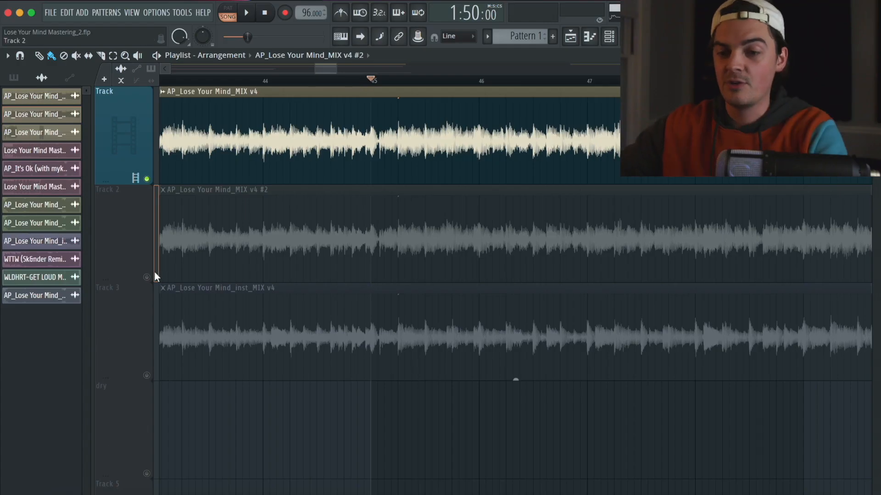
Solo Track 2 again and inspect the Saturation Knob settings on the FREE MASTER insert
{"action": "left_click", "coordinate": [154, 278], "text": "ctrl"}
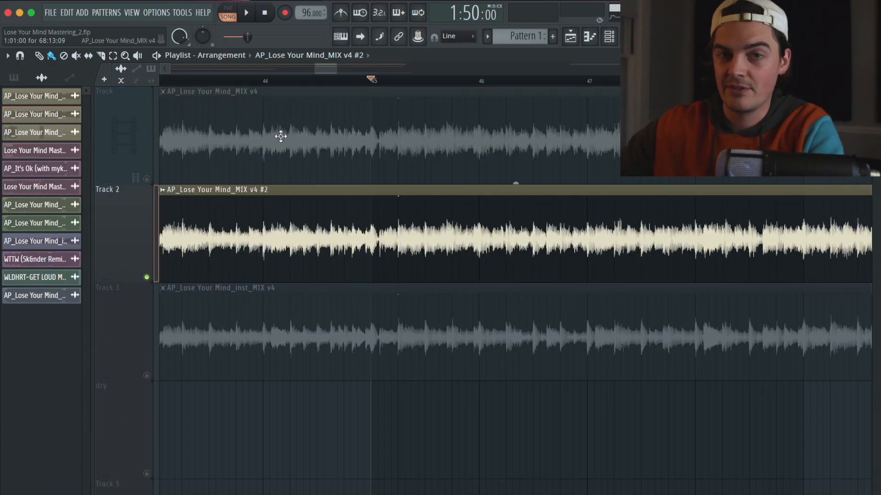
{"action": "left_click", "coordinate": [570, 39]}
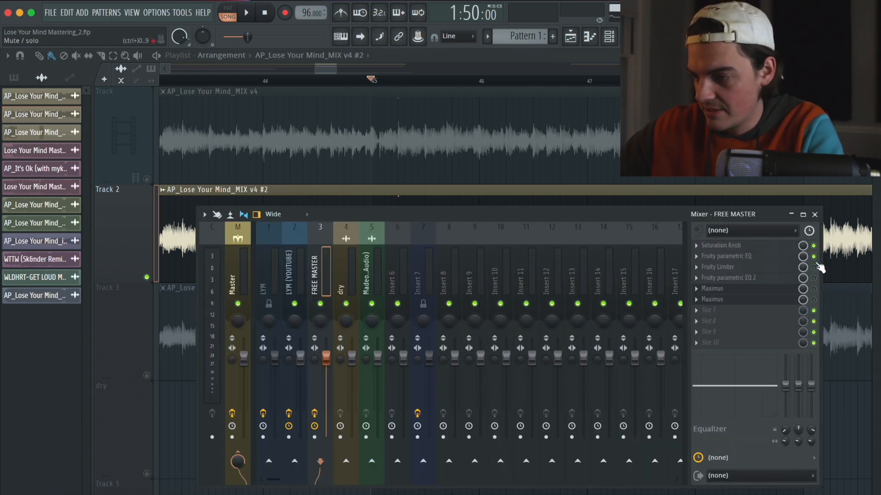
{"action": "left_click", "coordinate": [743, 247]}
{"action": "left_click_drag", "start_coordinate": [269, 146], "coordinate": [412, 183]}
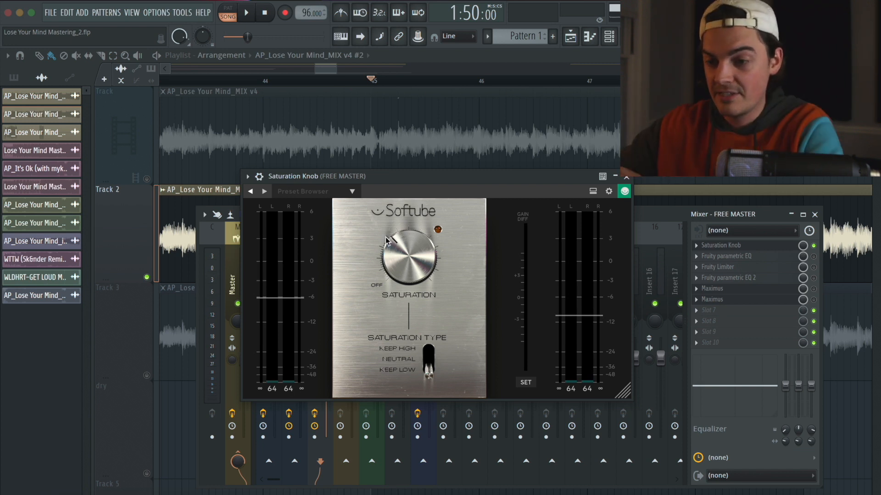
{"action": "left_click_drag", "start_coordinate": [381, 178], "coordinate": [407, 164]}
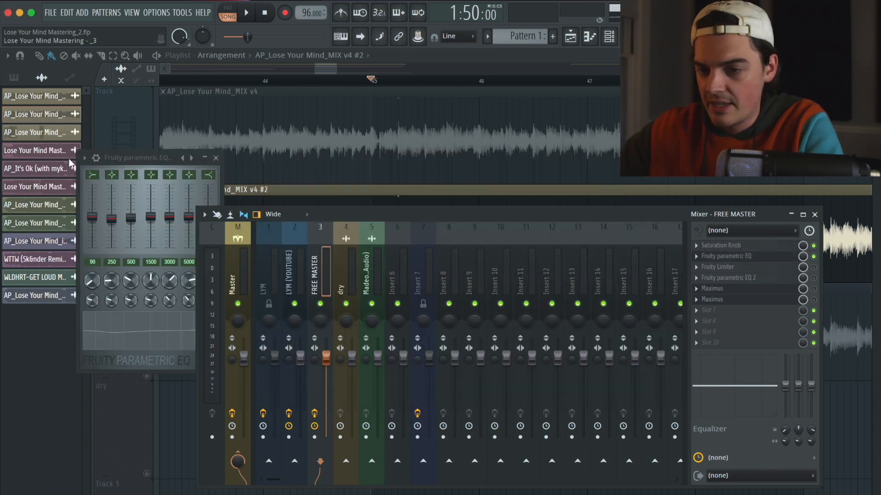
Review the band settings of the Fruity Parametric EQ on FREE MASTER and close it
{"action": "left_click_drag", "start_coordinate": [162, 156], "coordinate": [370, 125]}
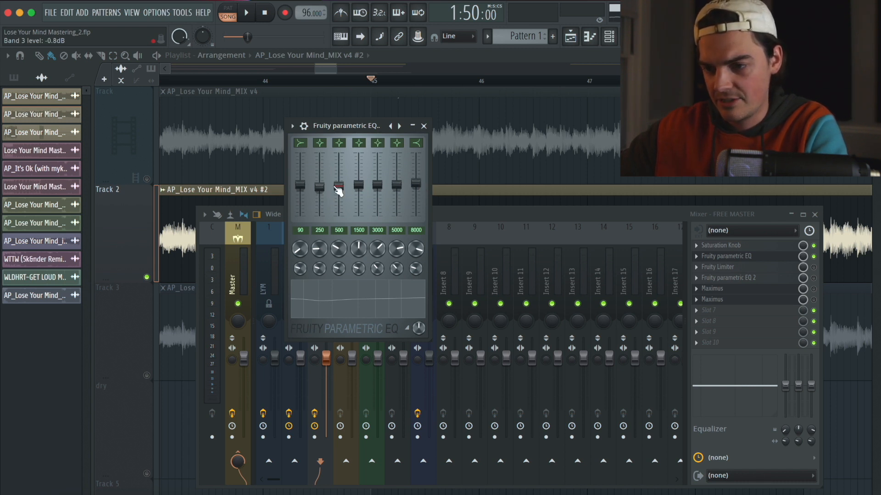
{"action": "left_click_drag", "start_coordinate": [329, 128], "coordinate": [345, 133]}
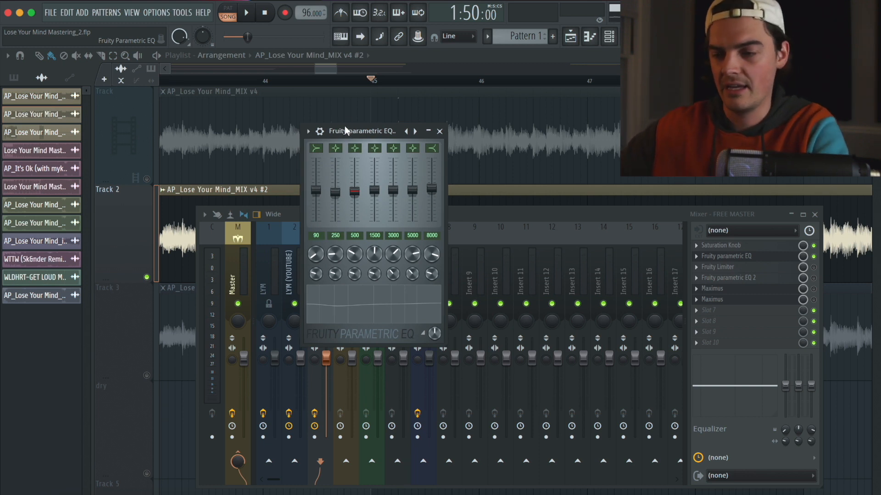
{"action": "left_click", "coordinate": [438, 132]}
Examine the Fruity Limiter's compressor settings on FREE MASTER while playing the mix from bar 45
{"action": "left_click_drag", "start_coordinate": [235, 184], "coordinate": [286, 157]}
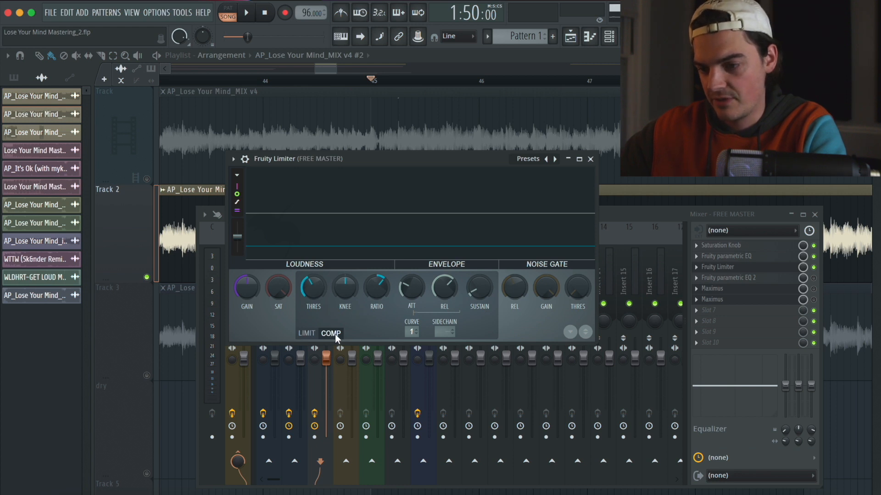
{"action": "left_click_drag", "start_coordinate": [381, 162], "coordinate": [439, 227]}
{"action": "key", "text": "space"}
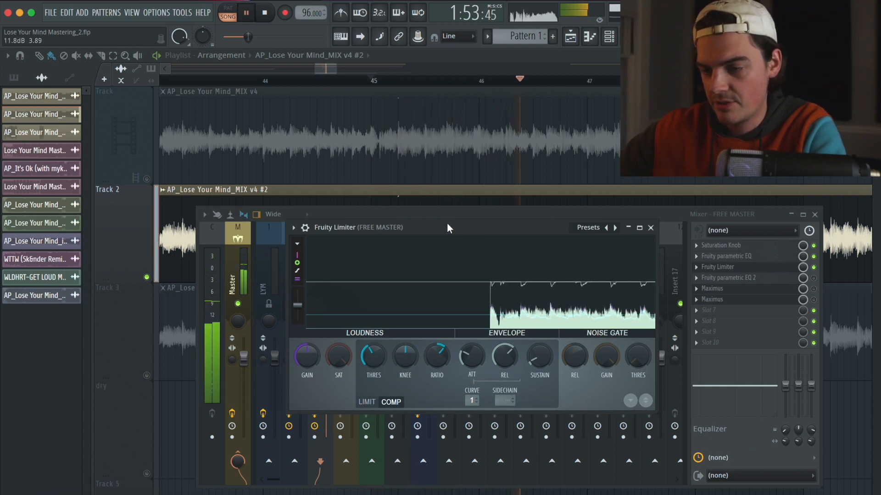
{"action": "left_click_drag", "start_coordinate": [447, 224], "coordinate": [436, 226]}
{"action": "key", "text": "space"}
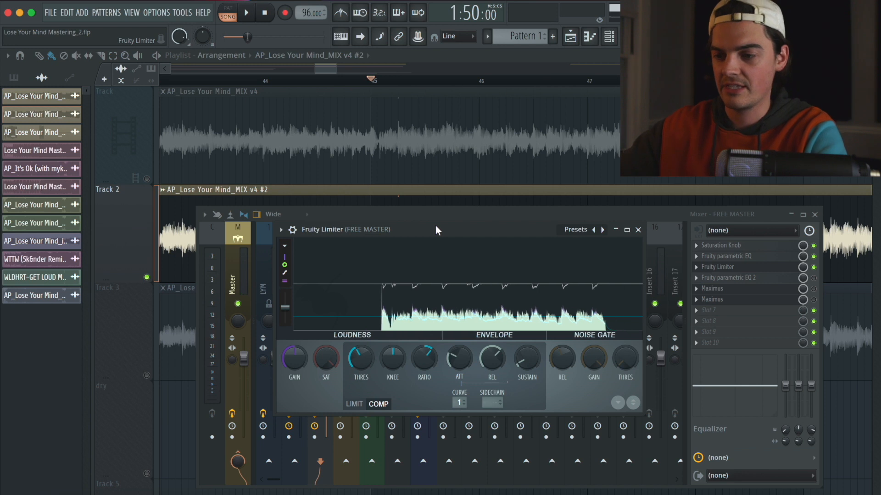
Inspect the Fruity Parametric EQ 2 curve on FREE MASTER with a short playback and close it
{"action": "left_click", "coordinate": [756, 278]}
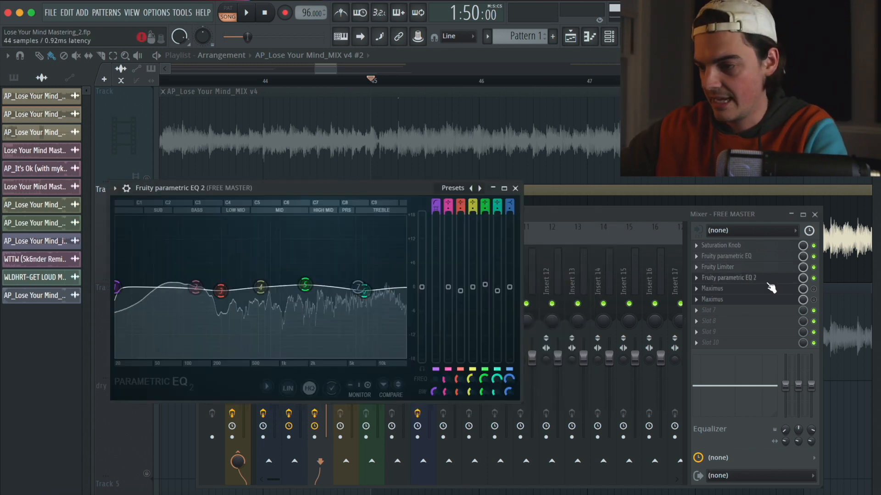
{"action": "left_click_drag", "start_coordinate": [323, 189], "coordinate": [484, 181]}
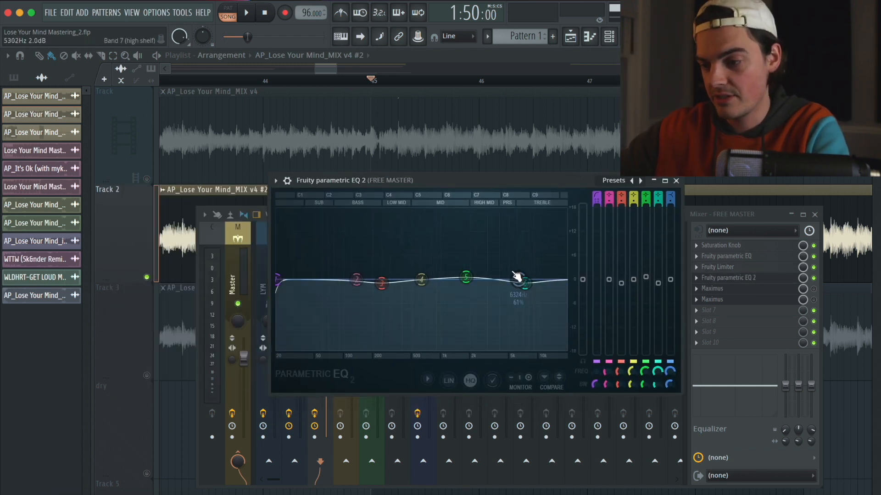
{"action": "key", "text": "space"}
{"action": "key", "text": "space"}
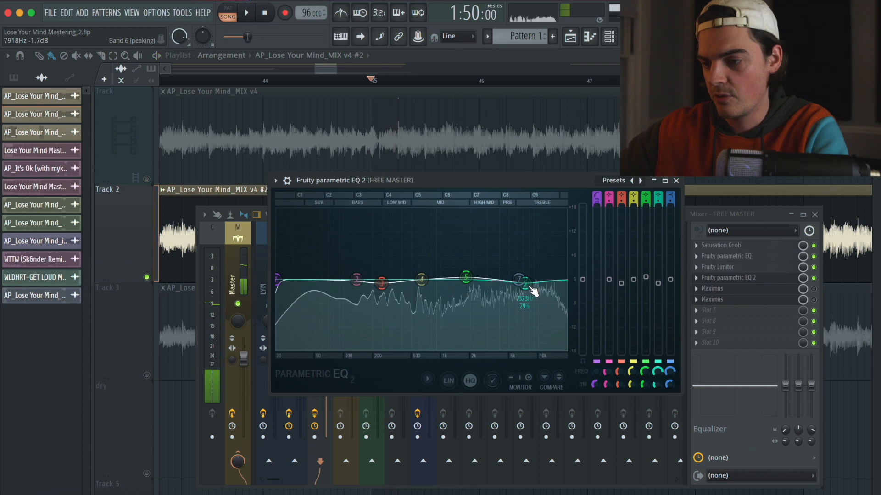
{"action": "left_click", "coordinate": [676, 181]}
Review the stereo separation of the low, mid and high bands in the first Maximus while auditioning the mix
{"action": "left_click", "coordinate": [774, 290]}
{"action": "left_click_drag", "start_coordinate": [205, 91], "coordinate": [270, 103]}
{"action": "key", "text": "space"}
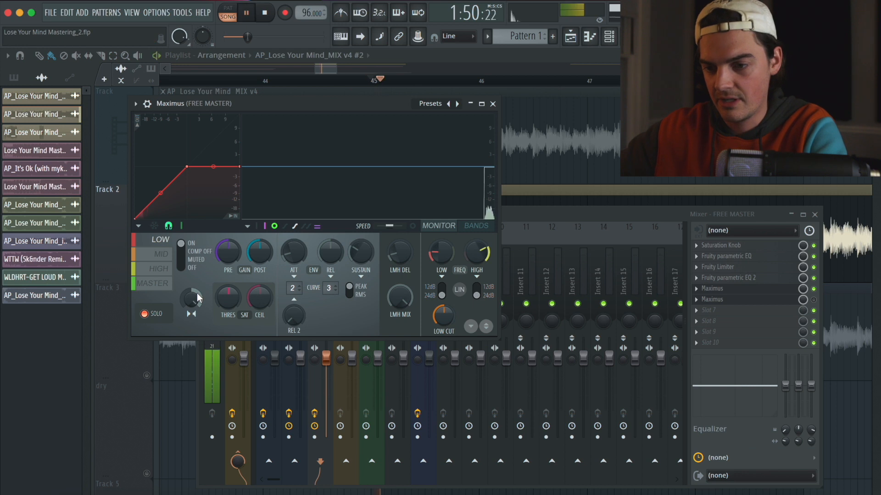
{"action": "left_click", "coordinate": [162, 254]}
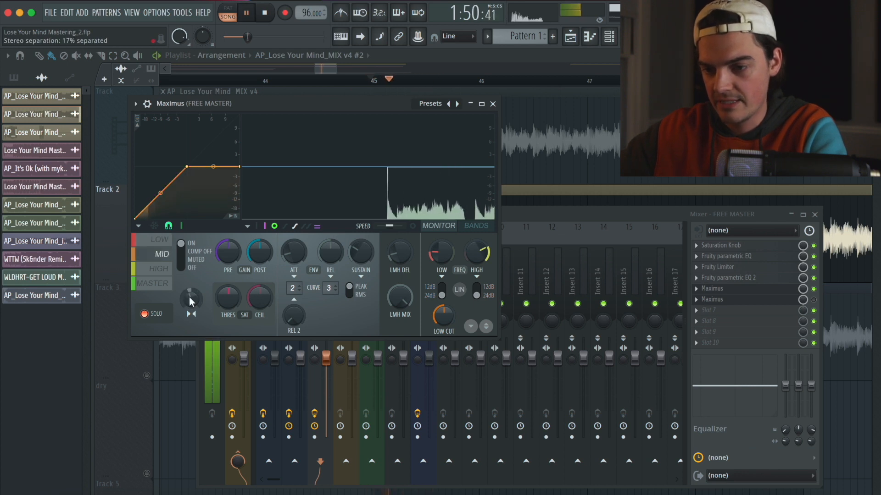
{"action": "key", "text": "space"}
{"action": "left_click", "coordinate": [165, 271]}
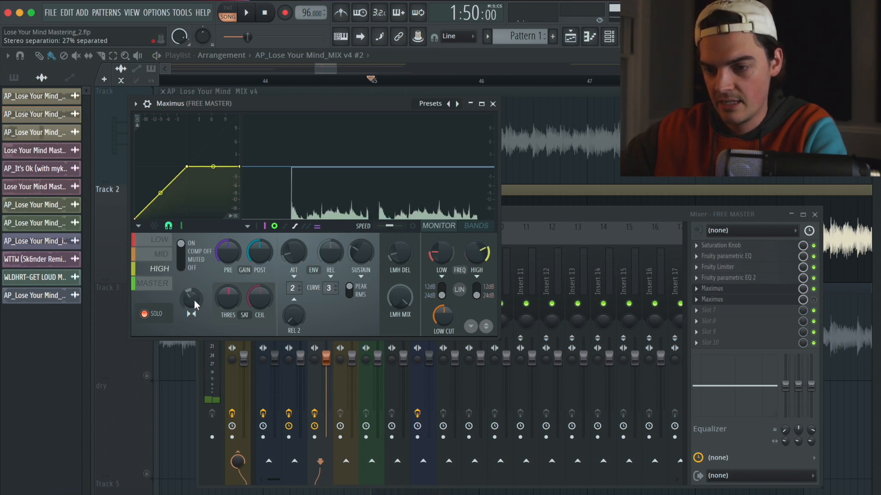
{"action": "key", "text": "space"}
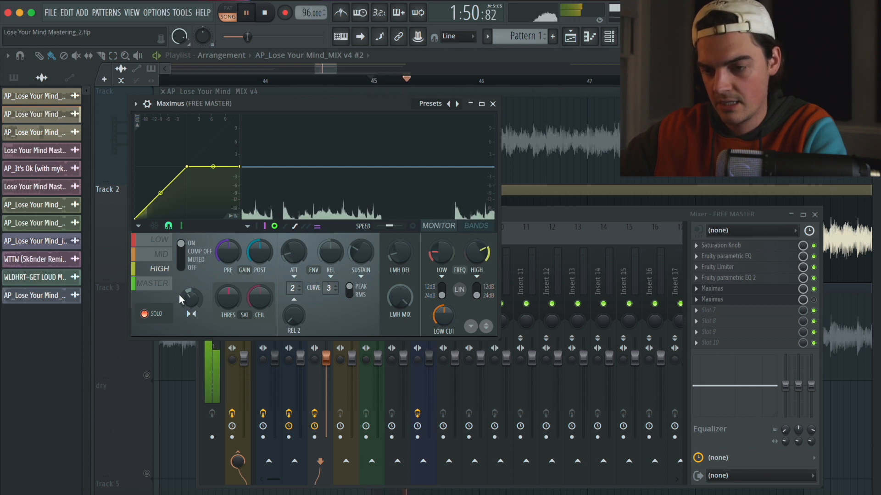
Adjust the first Maximus's master-band soft saturation, taking the ceiling to -1.4 dB during playback, and close the plugin
{"action": "left_click", "coordinate": [166, 288]}
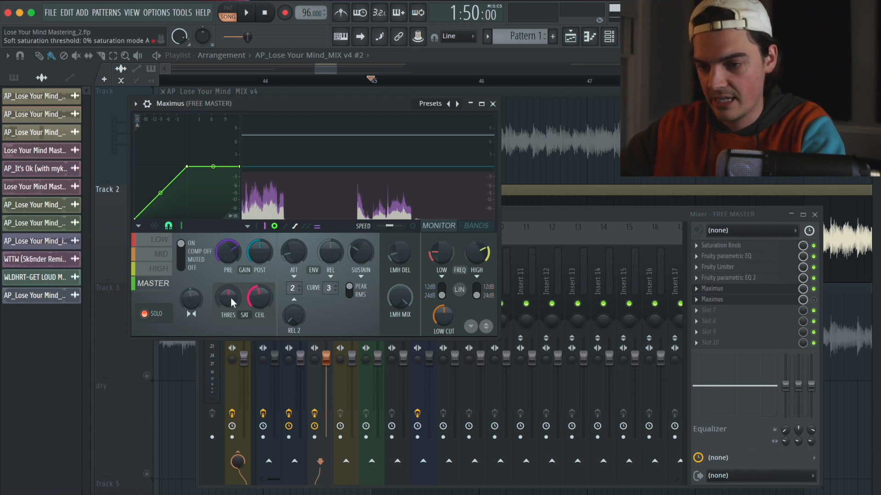
{"action": "left_click_drag", "start_coordinate": [227, 298], "coordinate": [227, 299]}
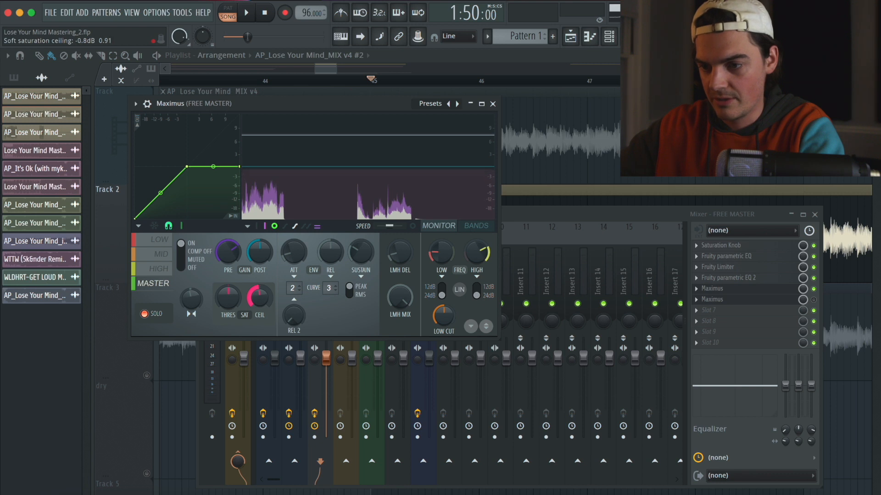
{"action": "key", "text": "space"}
{"action": "left_click_drag", "start_coordinate": [259, 301], "coordinate": [259, 303]}
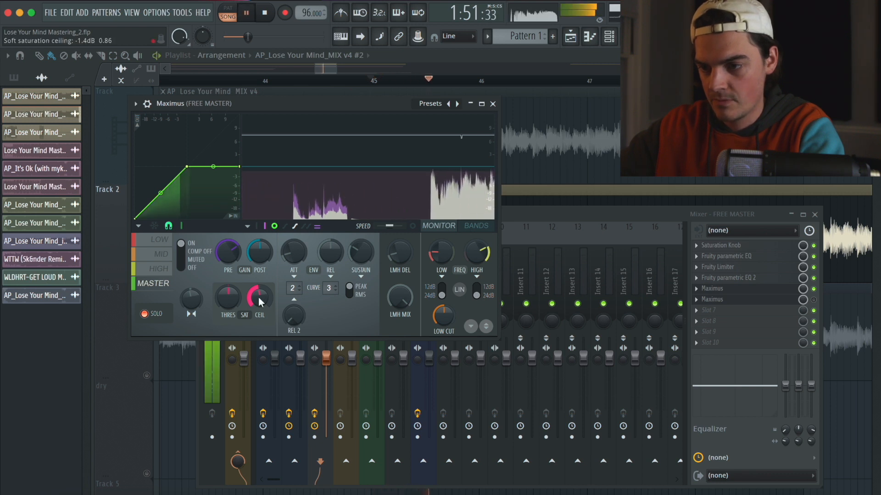
{"action": "key", "text": "space"}
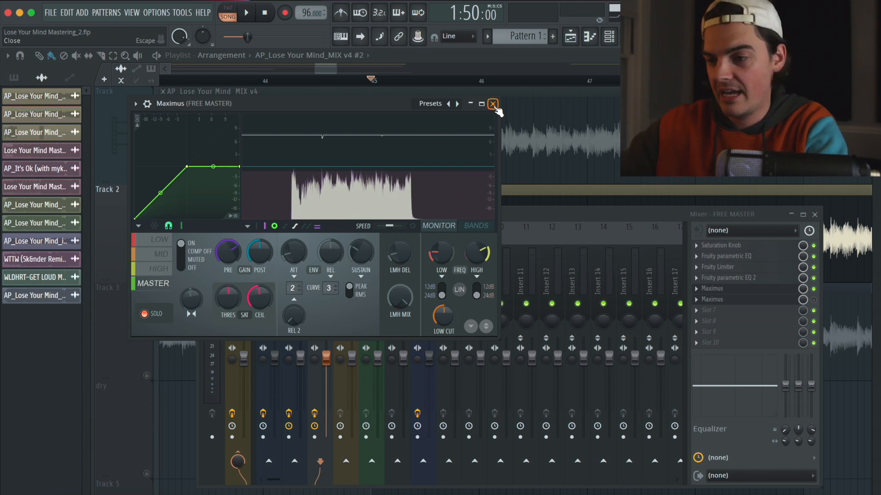
{"action": "left_click", "coordinate": [493, 104]}
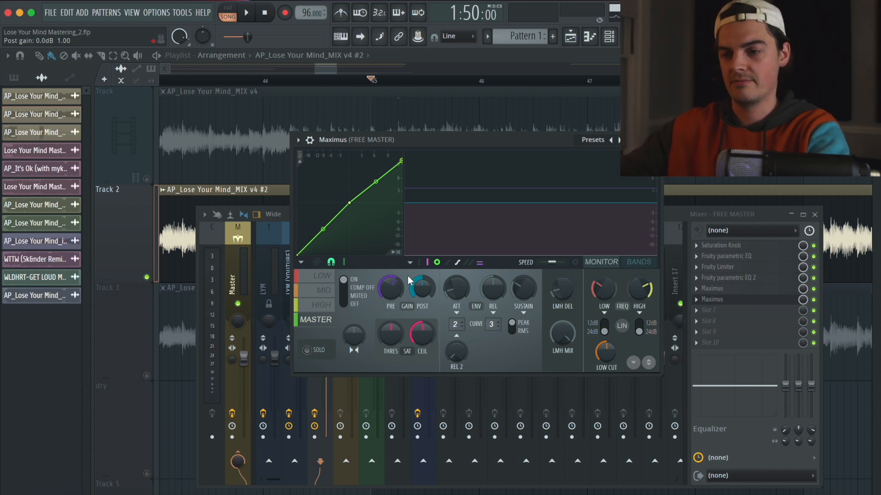
Audition the second Maximus on FREE MASTER from bar 45, watching its master band limit the peaks
{"action": "key", "text": "space"}
{"action": "left_click_drag", "start_coordinate": [403, 141], "coordinate": [352, 134]}
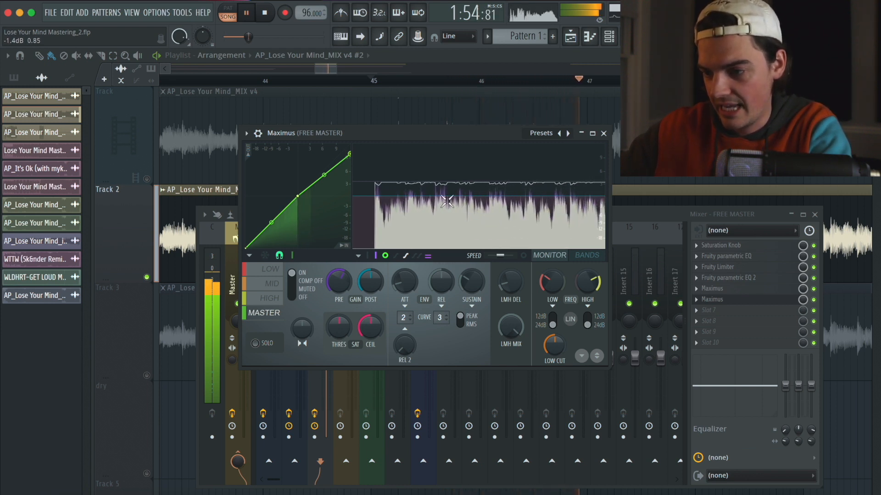
{"action": "key", "text": "space"}
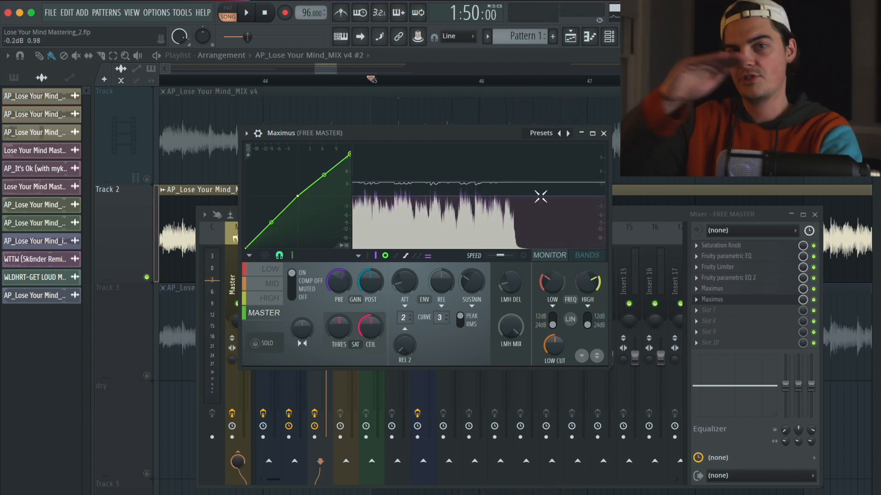
{"action": "key", "text": "space"}
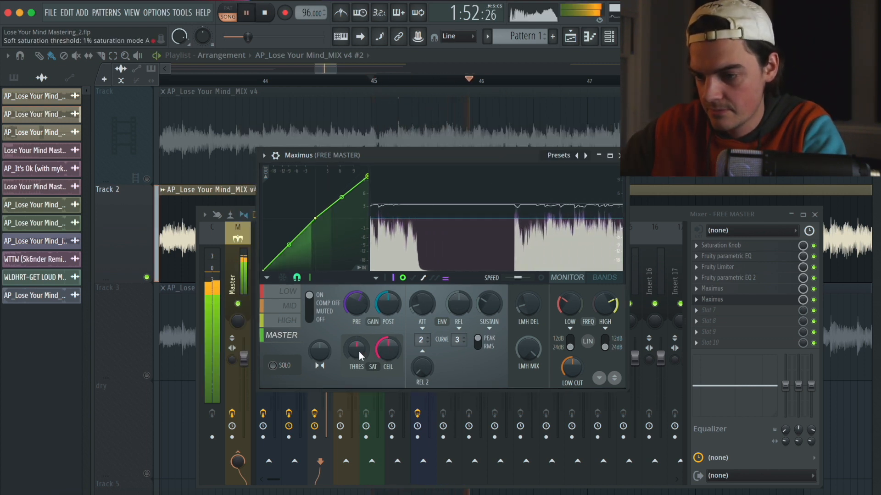
{"action": "left_click_drag", "start_coordinate": [436, 157], "coordinate": [553, 127]}
{"action": "key", "text": "space"}
Play the mix from bar 45 and check its tonal balance and loudness with the two Master channel meters
{"action": "key", "text": "space"}
{"action": "left_click", "coordinate": [241, 257]}
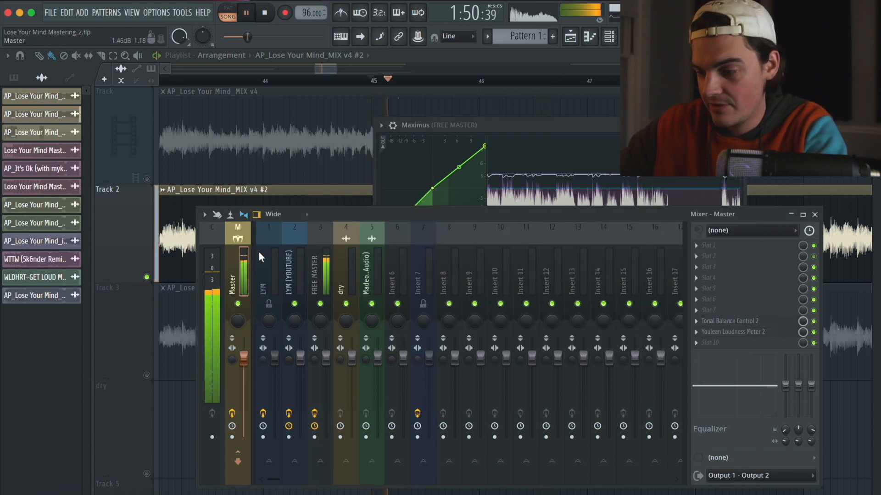
{"action": "left_click", "coordinate": [717, 322]}
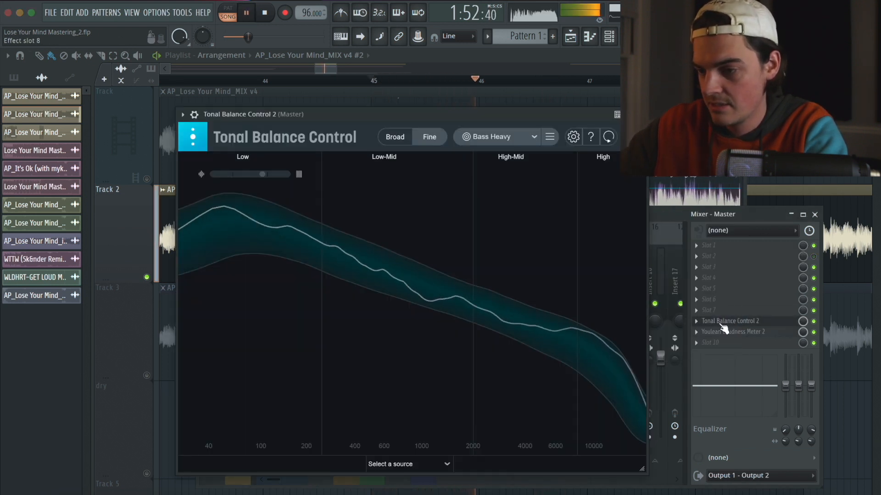
{"action": "left_click", "coordinate": [724, 331]}
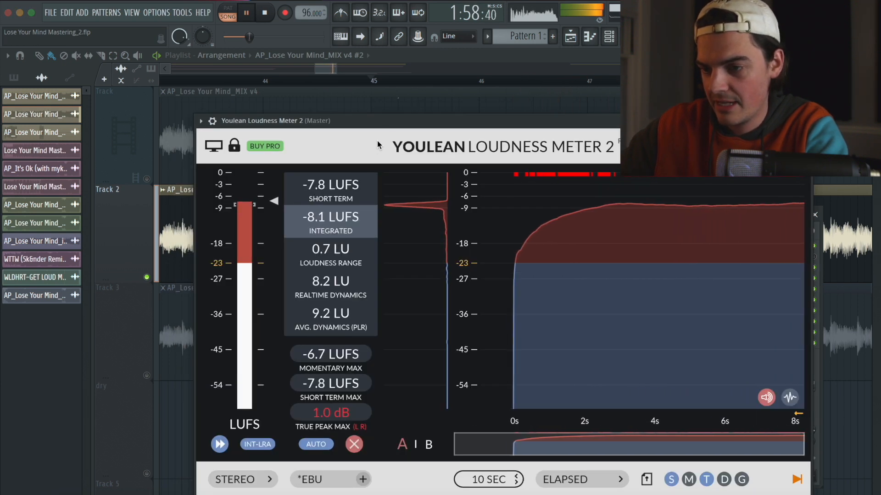
{"action": "key", "text": "space"}
{"action": "left_click", "coordinate": [802, 121]}
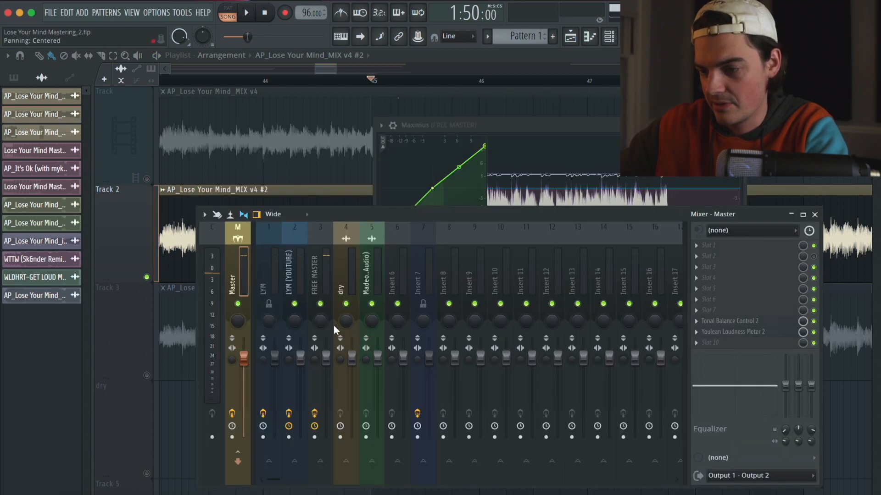
Return to the FREE MASTER insert, audition the second Maximus once more, and close it and the mixer
{"action": "left_click", "coordinate": [316, 281]}
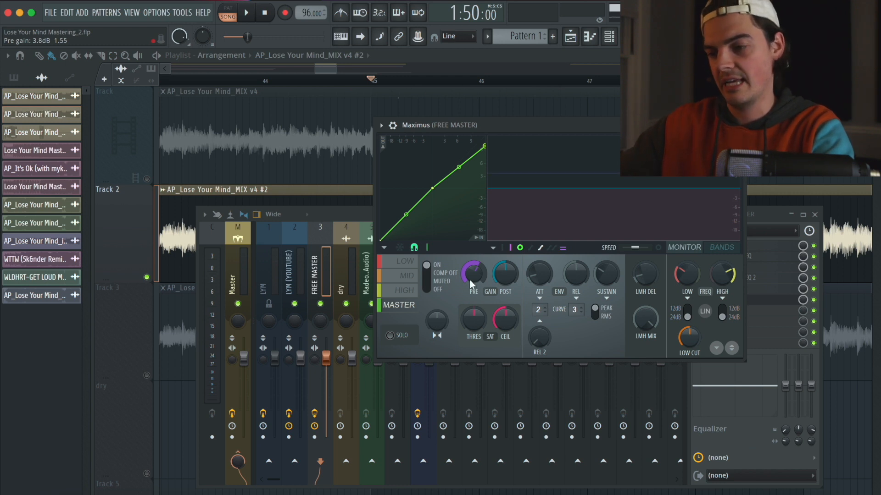
{"action": "key", "text": "space"}
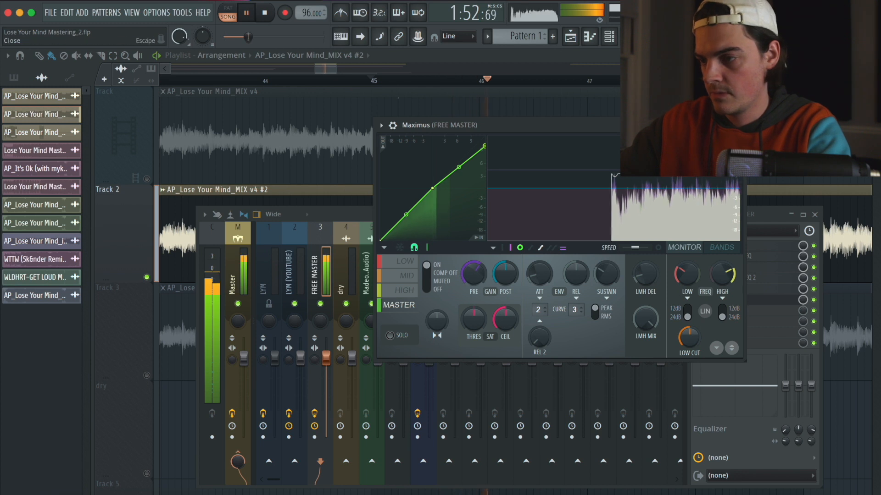
{"action": "left_click", "coordinate": [738, 126]}
{"action": "key", "text": "space"}
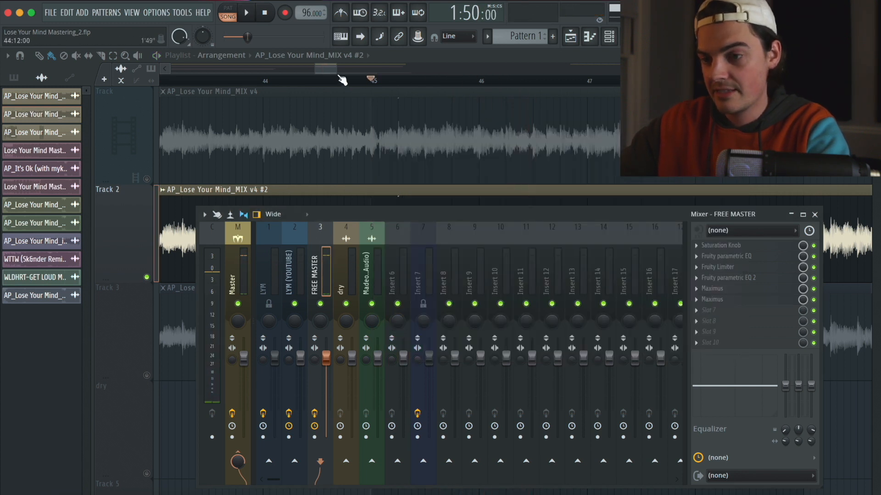
{"action": "key", "text": "F9"}
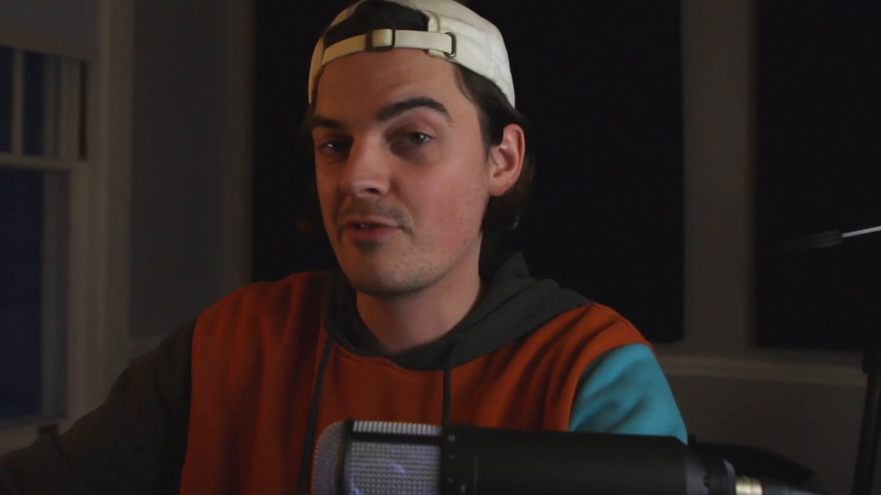